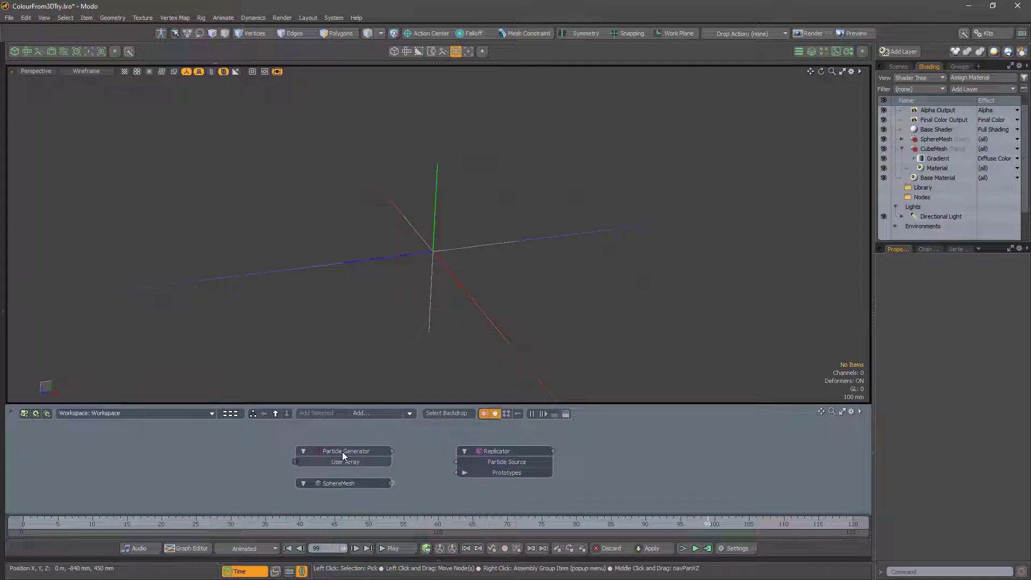
- Connect the Particle Generator to the Replicator's Particle Source and SphereMesh to its Prototypes in the schematic
left_click(343, 452)
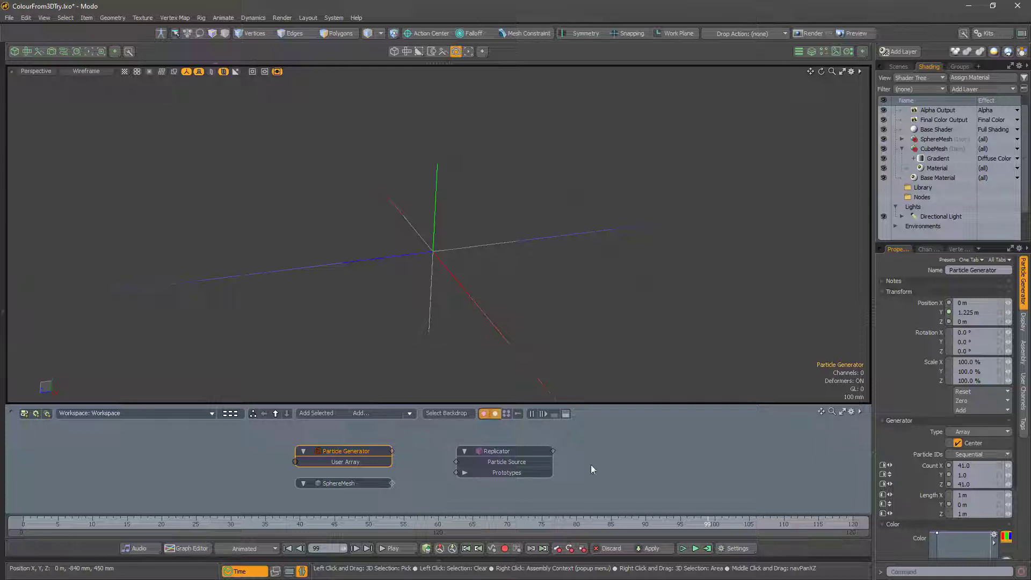
left_click_drag(392, 452, 456, 462)
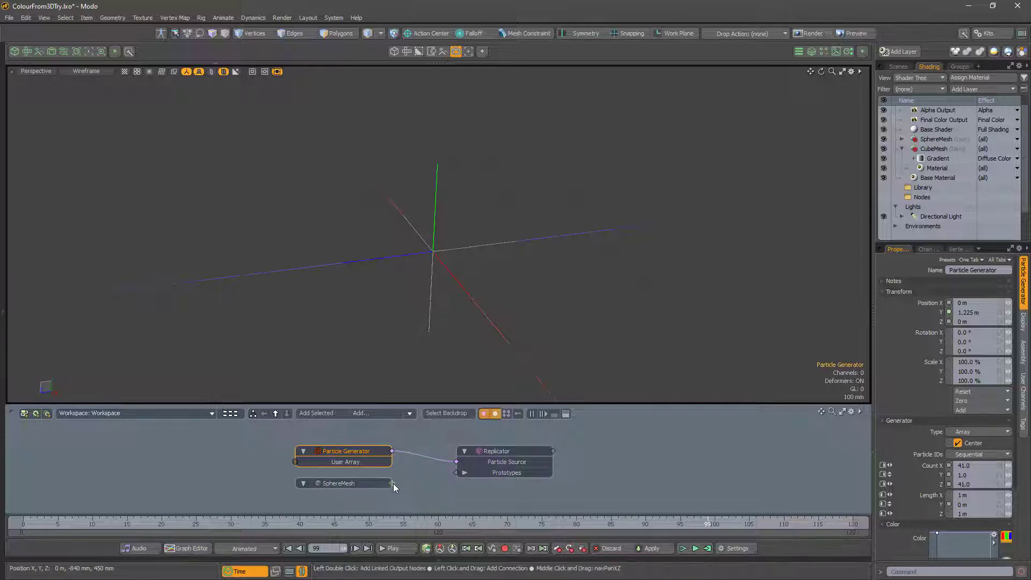
left_click_drag(454, 476, 456, 473)
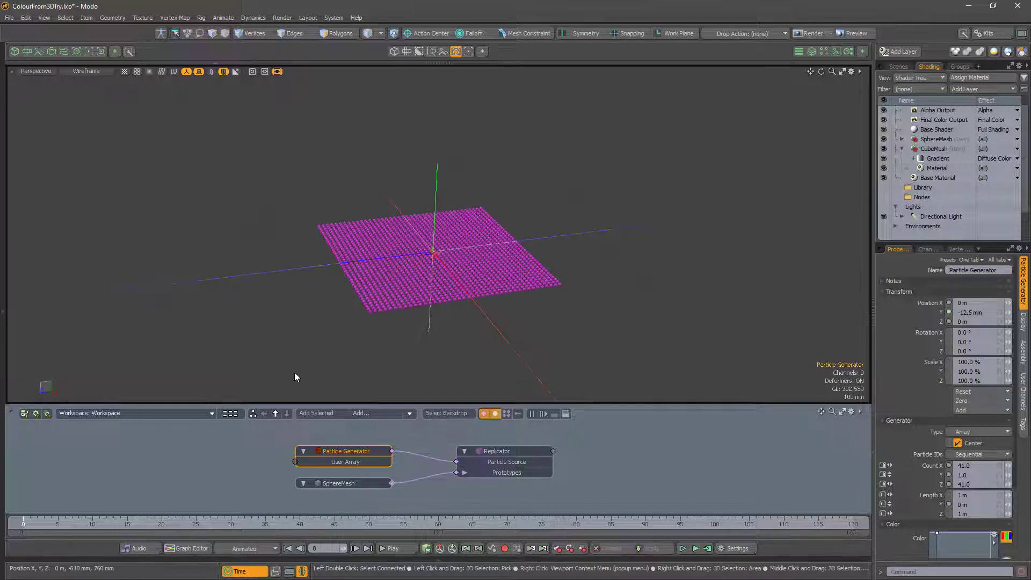
- Examine the Particle Generator's Position Y curve in the Graph Editor and play back the moving particle array
mouse_move(549, 314)
left_mouse_down("alt")
mouse_move(564, 324)
mouse_move(566, 310)
left_mouse_up("alt")
scroll(448, 270, "up", 4)
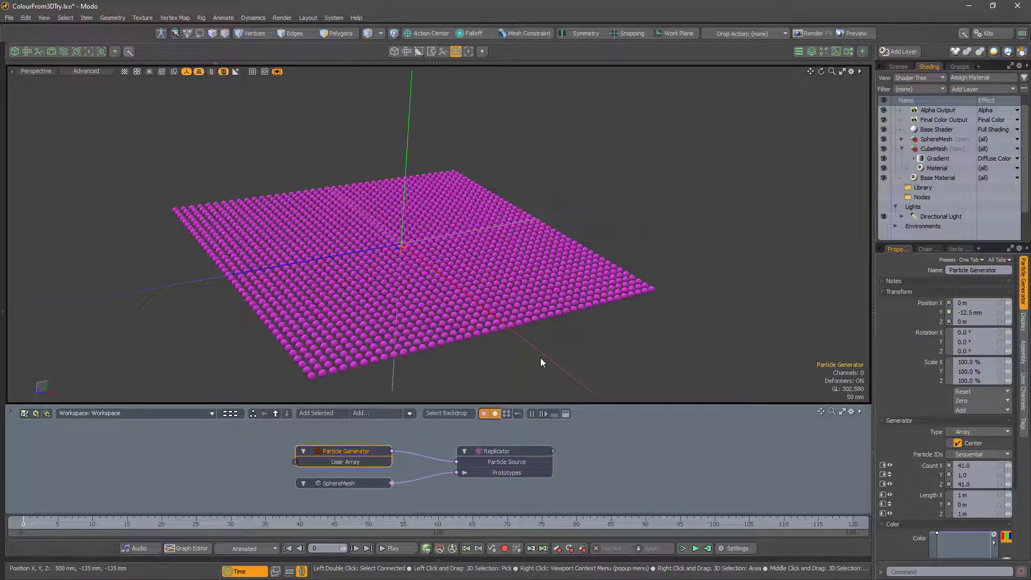
left_click(949, 312)
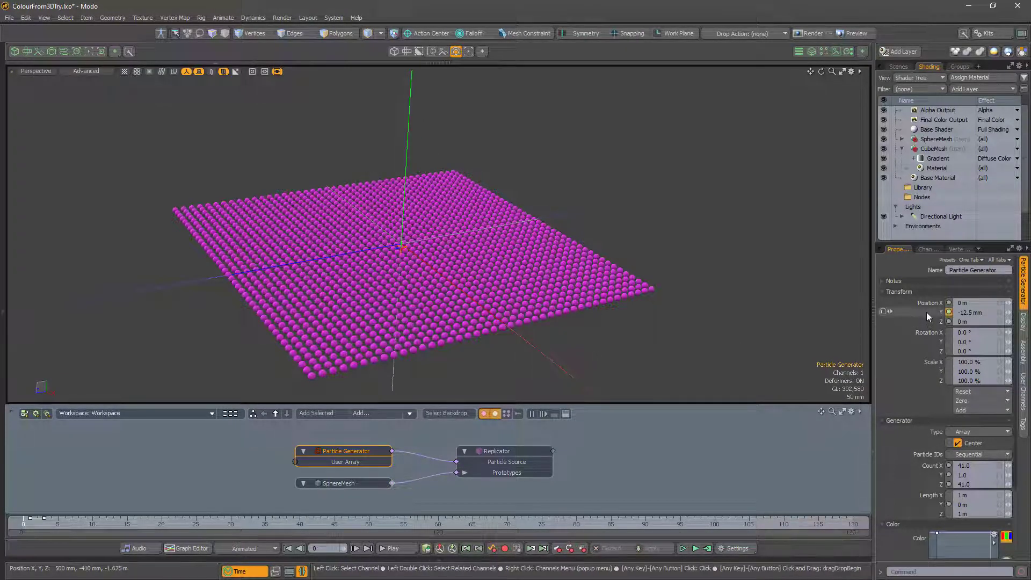
left_click(187, 548)
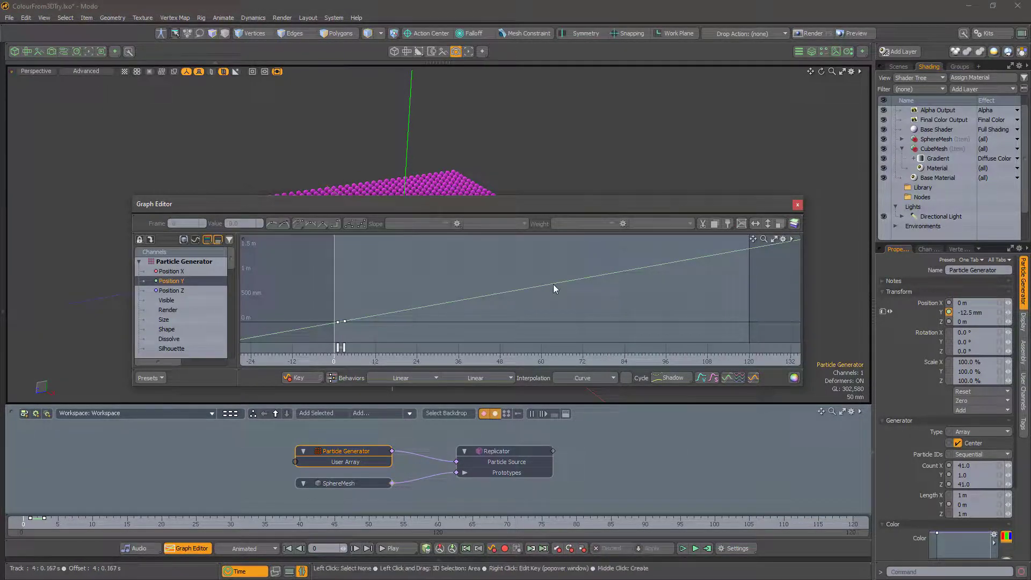
left_click(798, 205)
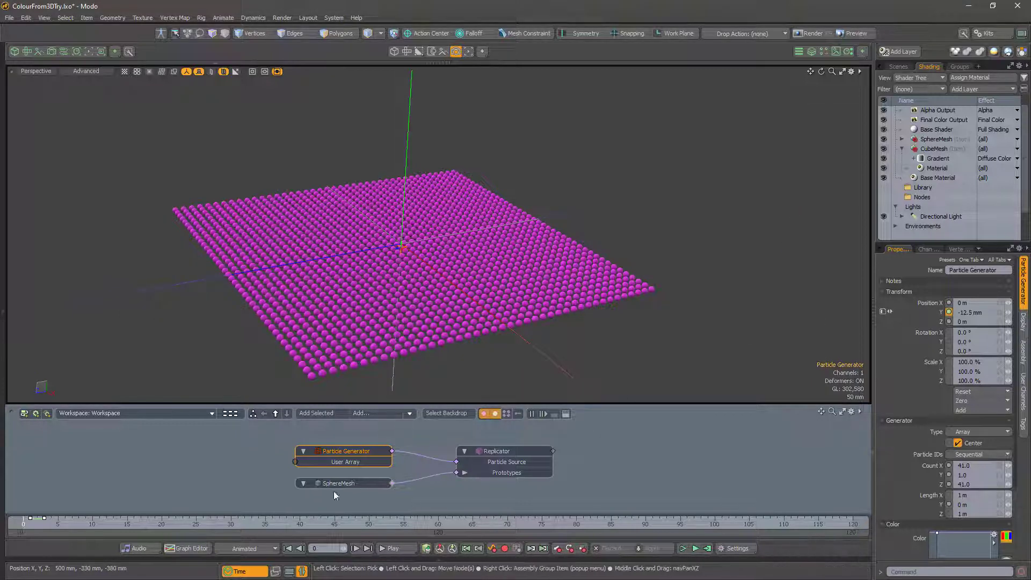
left_click(385, 549)
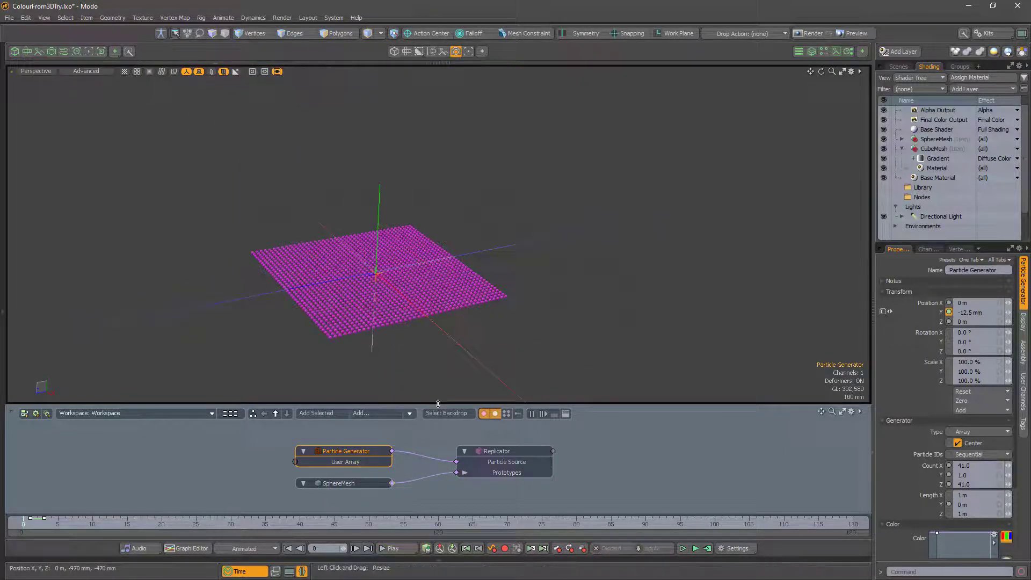
- Connect the Particle Generator to the Source Emitter's Emission Source, place it beside the emitter, and detach it from the Replicator
left_click_drag(439, 404, 388, 443)
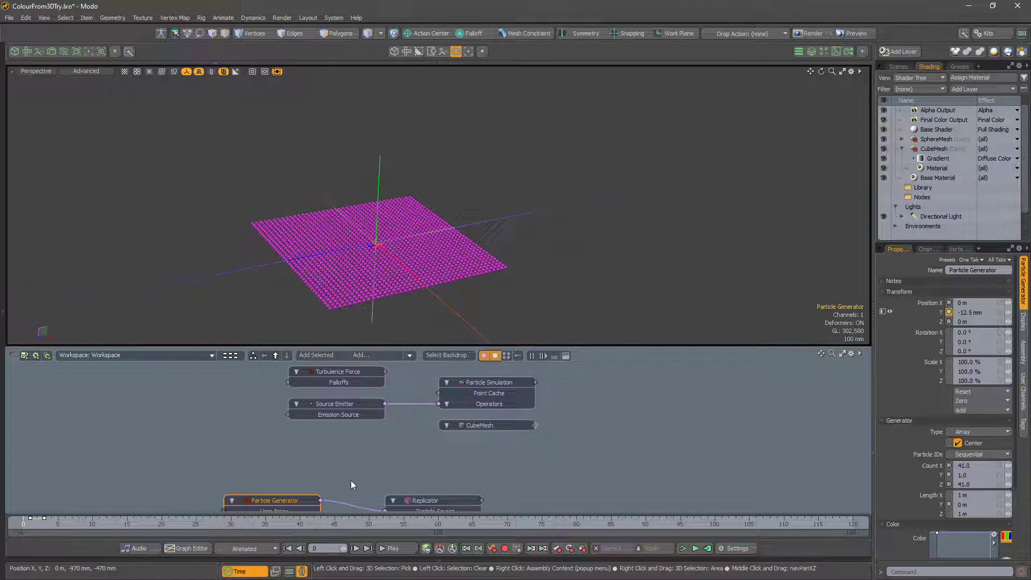
left_click_drag(280, 434, 289, 415)
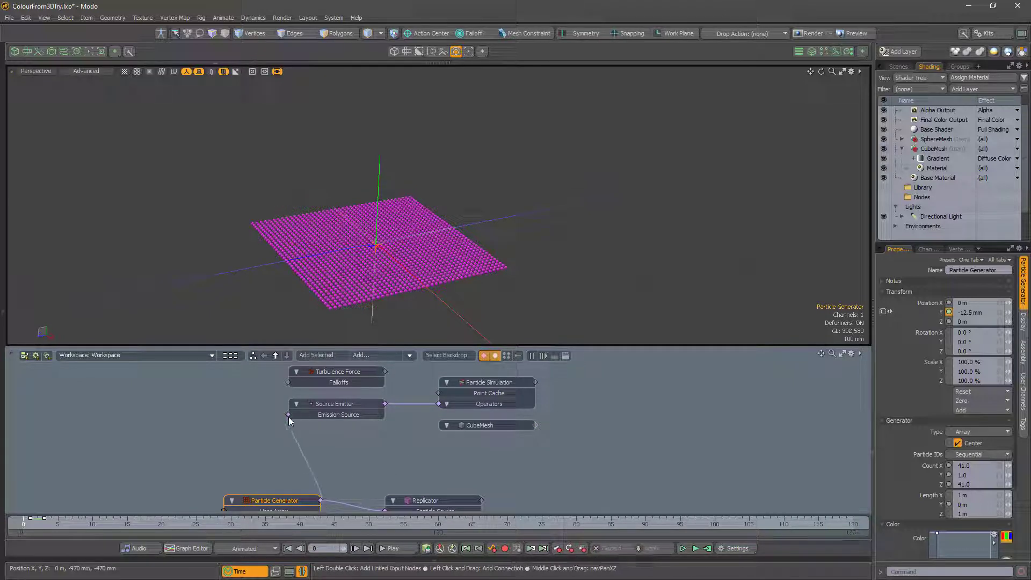
left_click_drag(282, 497, 223, 430)
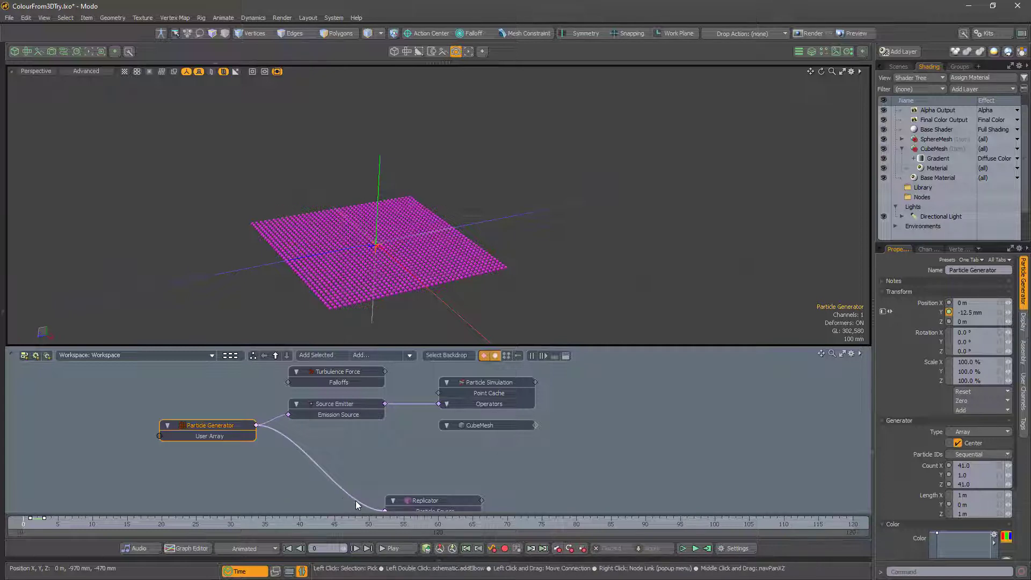
left_click_drag(358, 504, 421, 500)
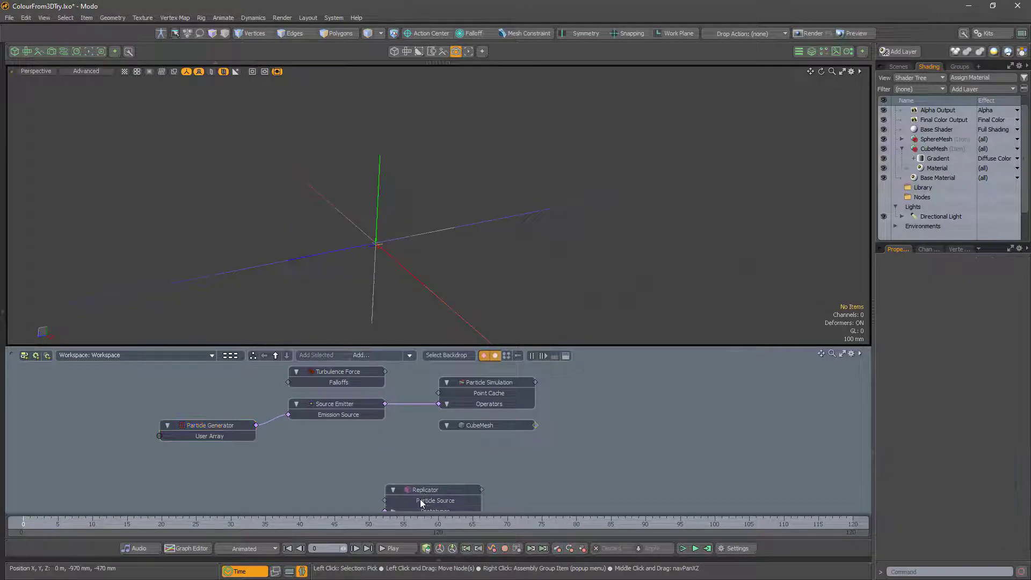
- Examine the Source Emitter's Pulse channel and its animation curve in the Graph Editor
left_click(344, 406)
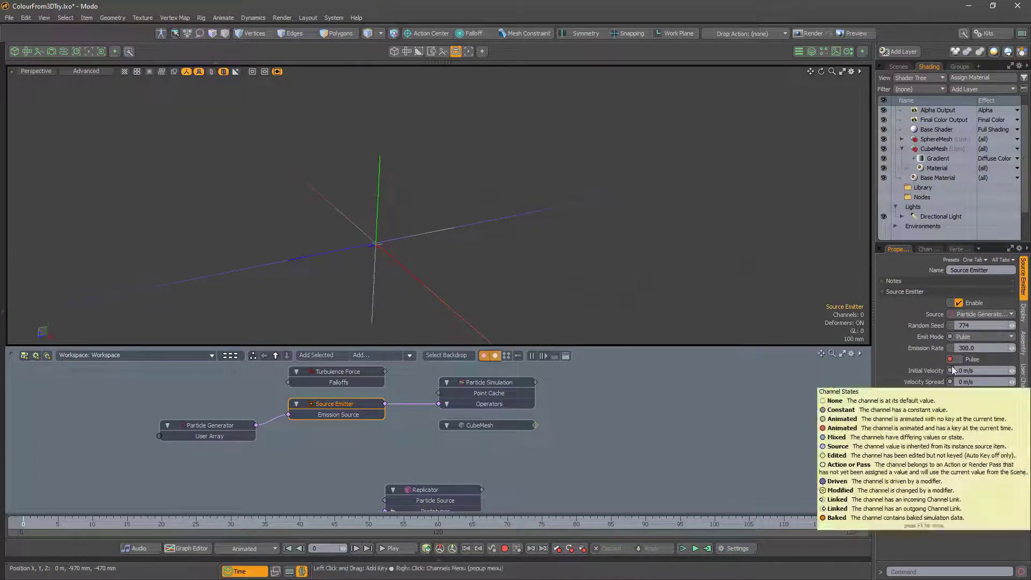
left_click(932, 362)
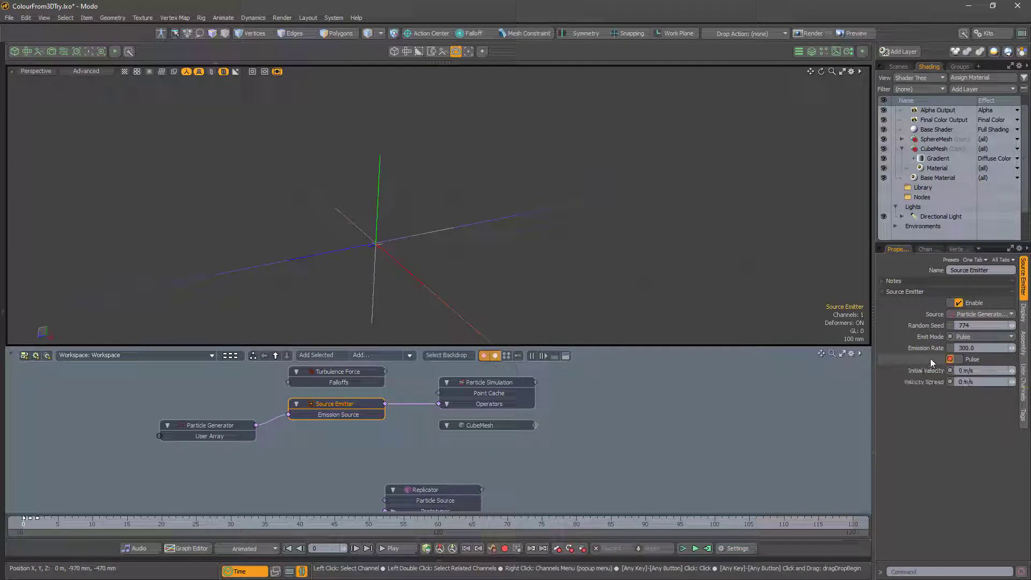
left_click(958, 360)
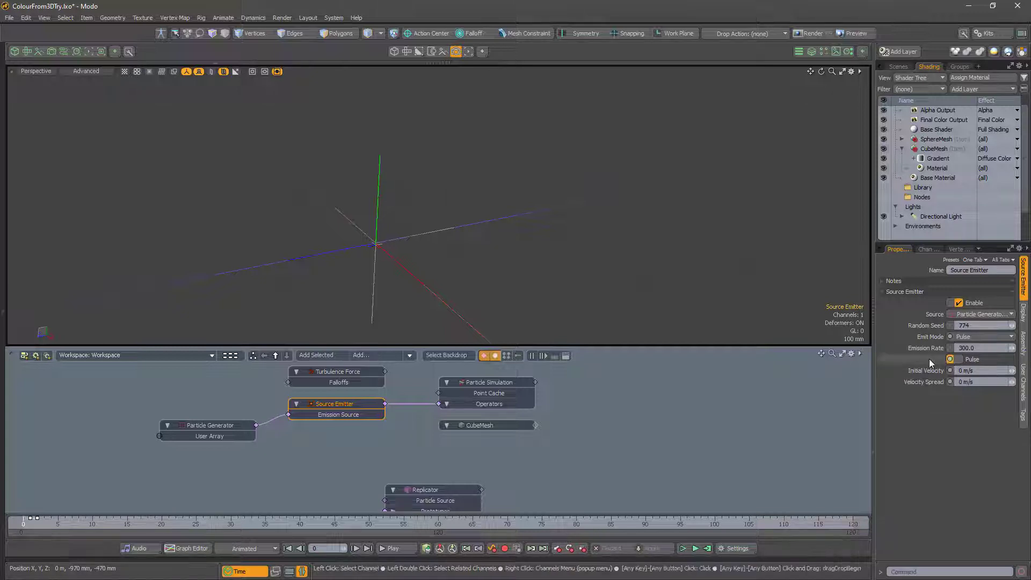
left_click(970, 359)
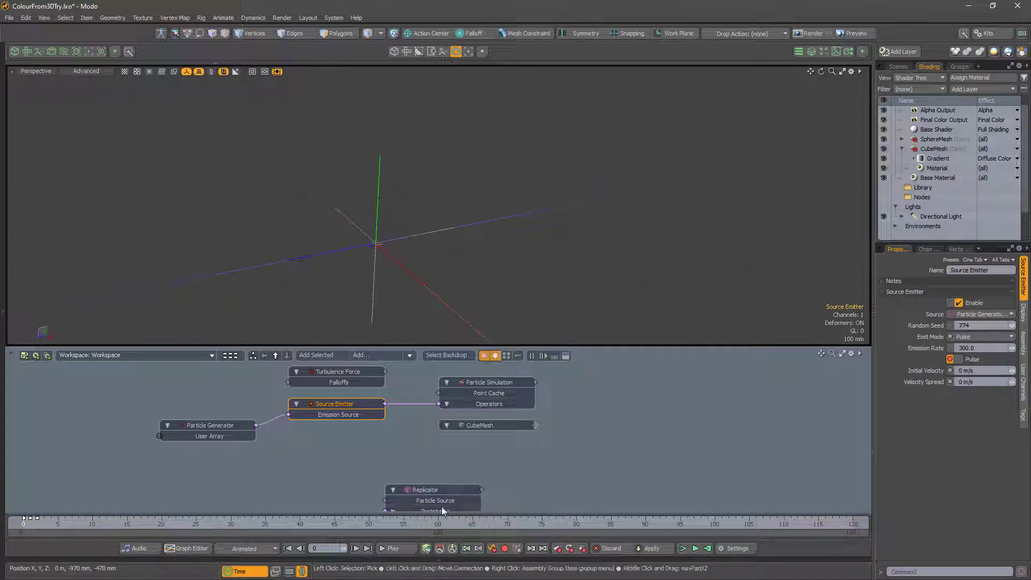
left_click(178, 548)
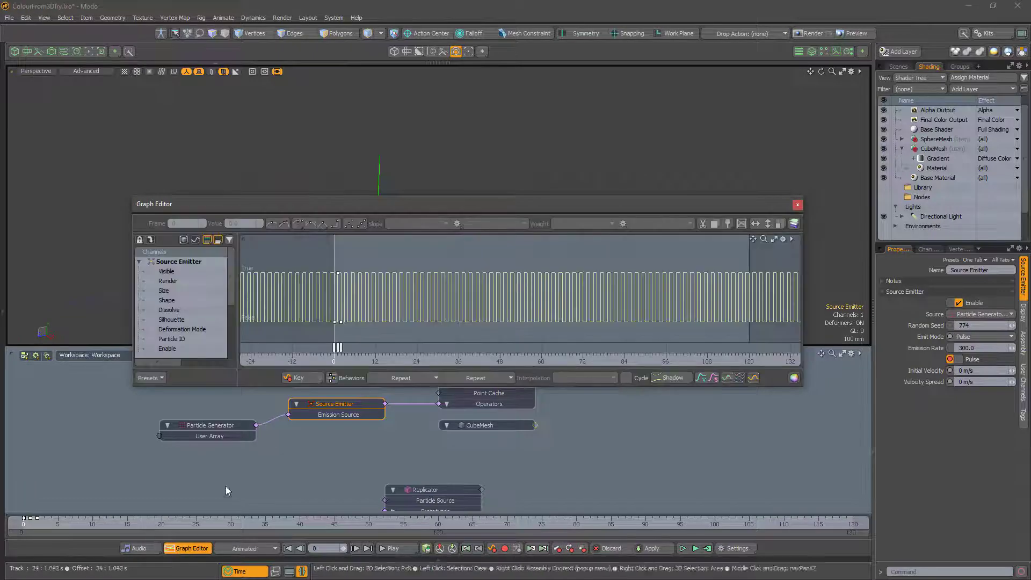
left_click(798, 206)
- Connect CubeMesh to the Replicator's Prototypes and Particle Simulation to its Particle Source, and calculate the simulation
left_click_drag(446, 489, 638, 406)
left_click(565, 427)
left_click_drag(535, 425, 578, 425)
left_click_drag(536, 382, 578, 414)
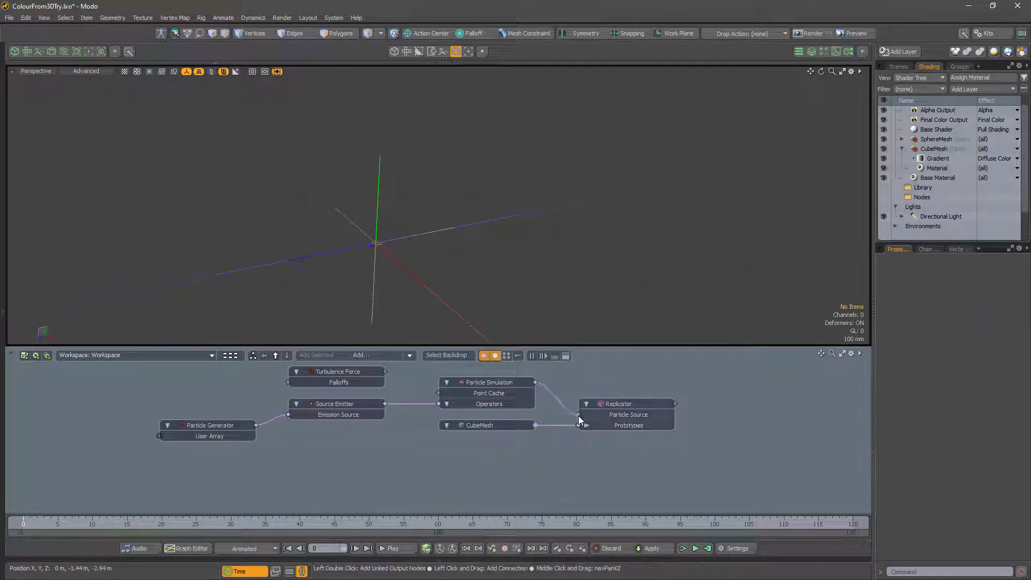
left_click(707, 548)
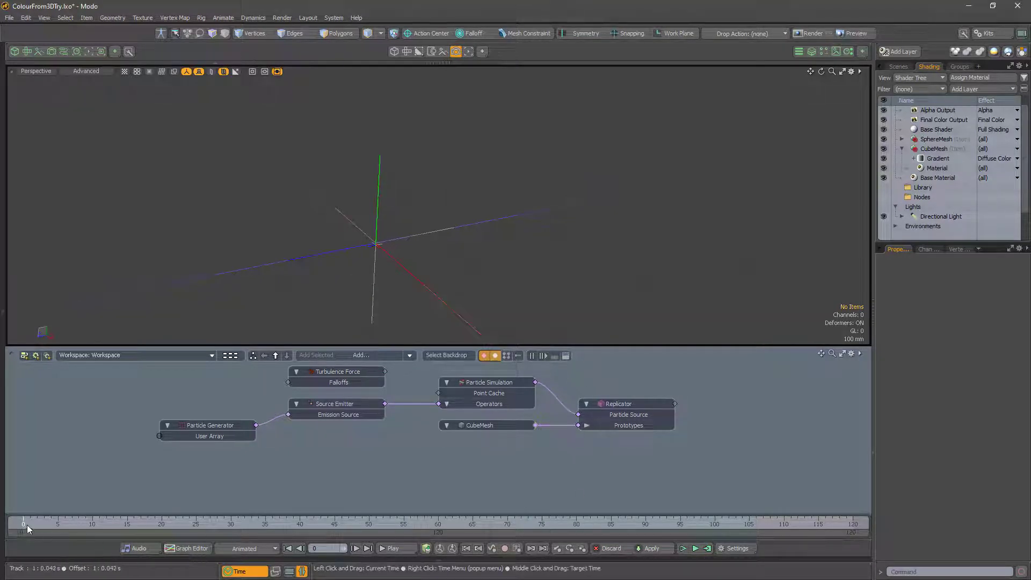
mouse_move(24, 525)
left_mouse_down()
mouse_move(679, 523)
mouse_move(23, 524)
left_mouse_up()
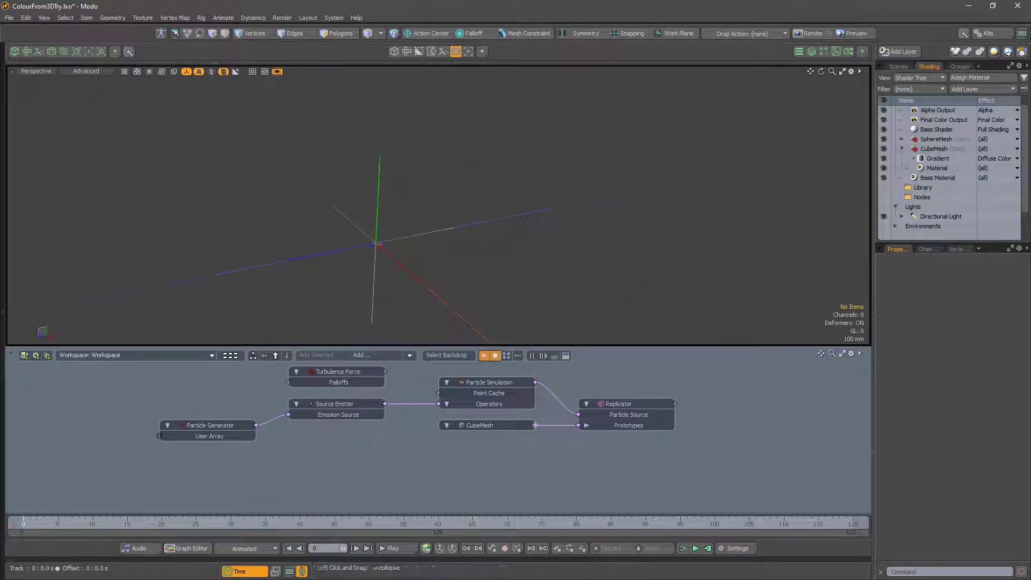
- Connect Turbulence Force to the Particle Simulation's Operators and play back the recalculated simulation
left_click_drag(385, 371, 438, 404)
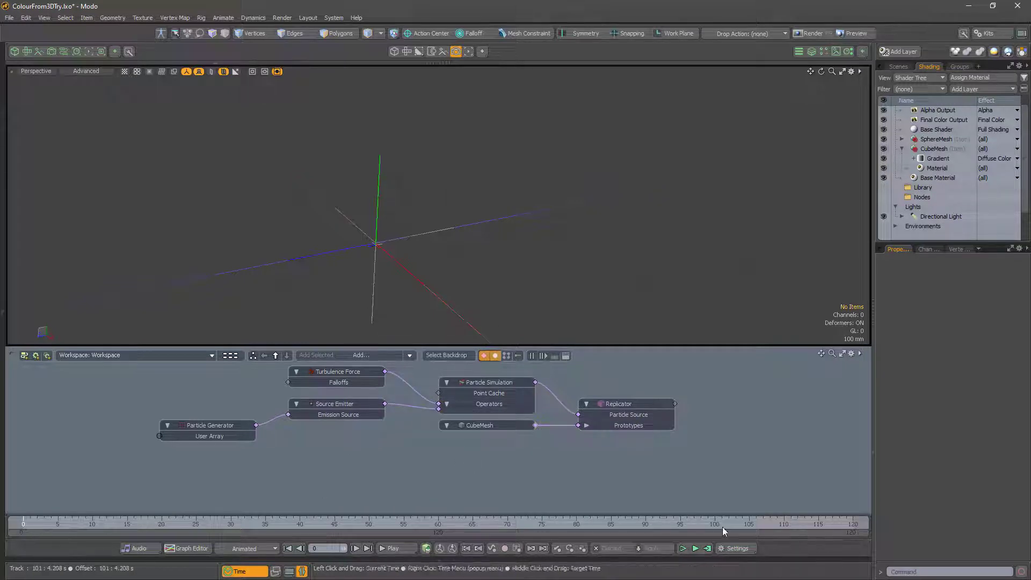
left_click(707, 548)
left_click(561, 297)
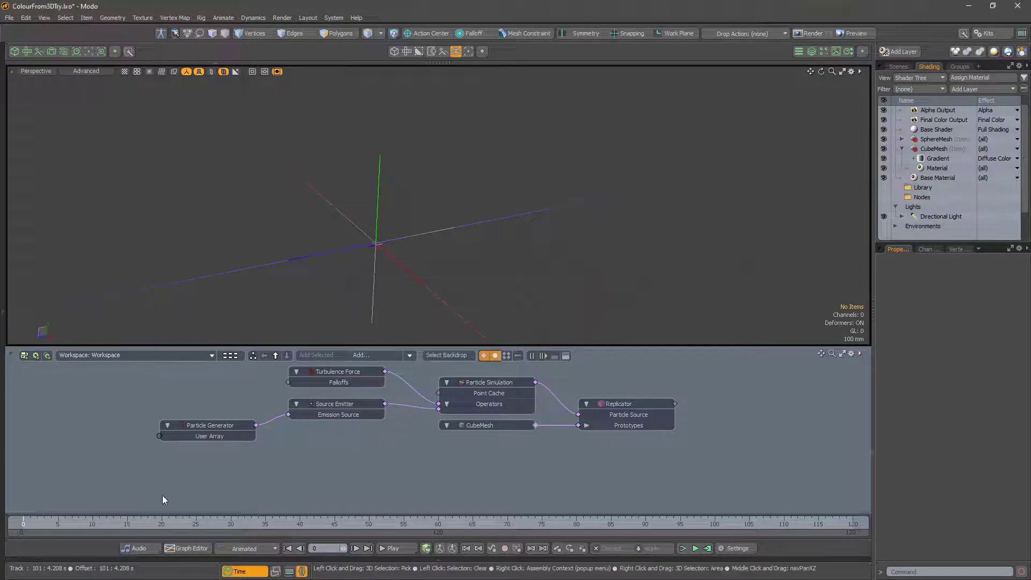
left_click(395, 547)
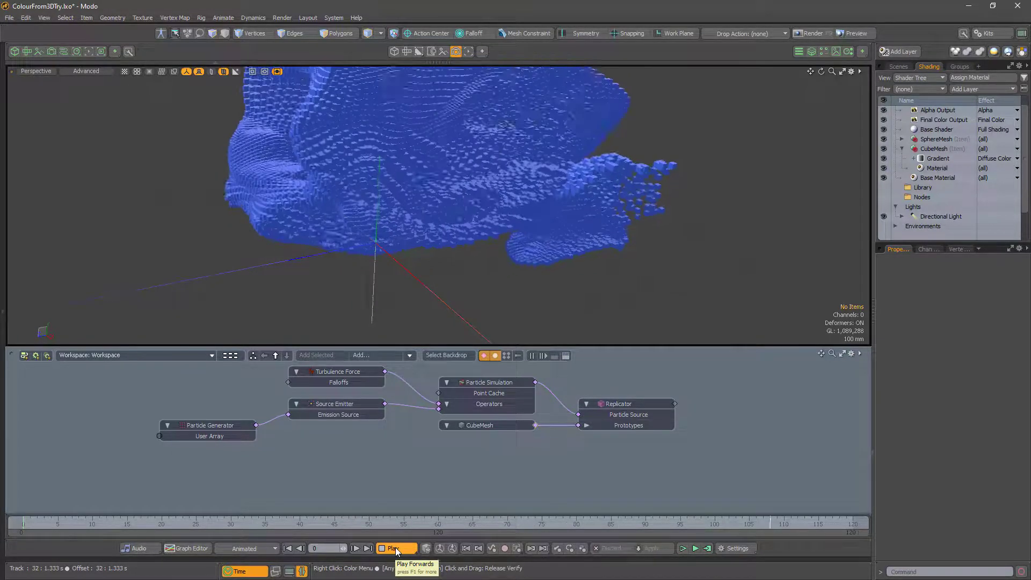
left_click(395, 548)
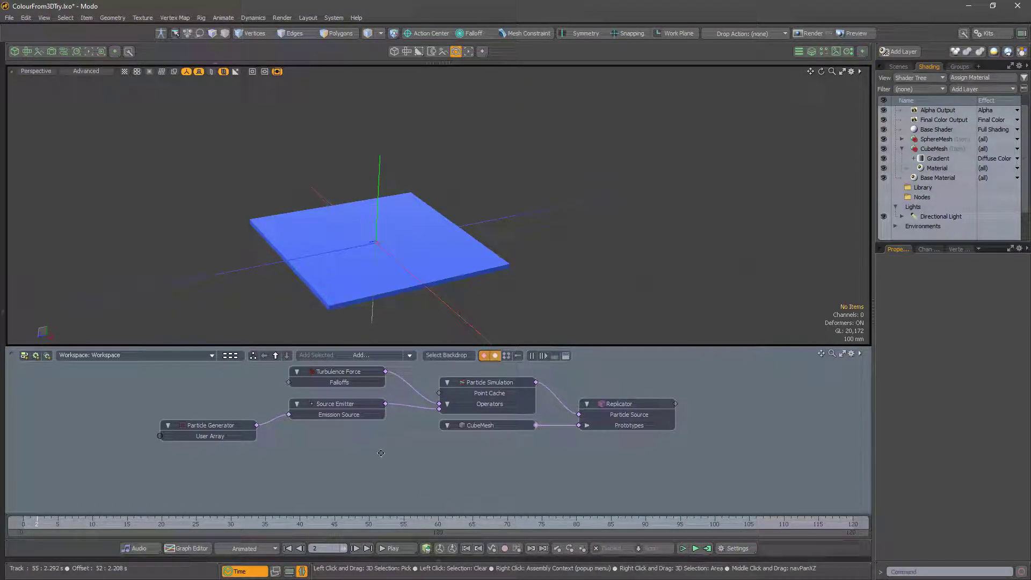
- Add a Falloff Probe above the Particle Simulation node and expose its Position and Output channels in the schematic
middle_click_drag(381, 462, 363, 516)
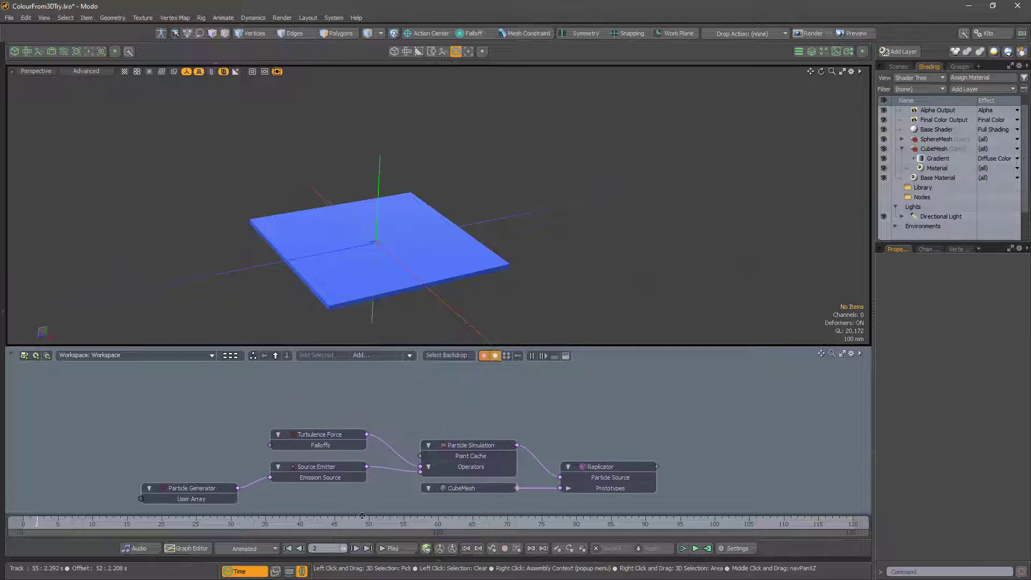
left_click(378, 357)
type("falloff")
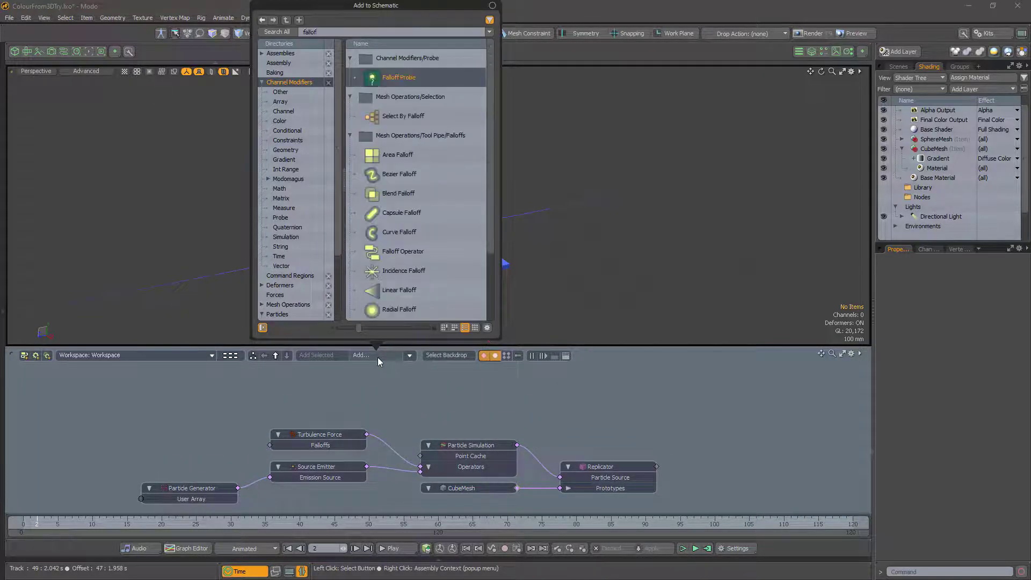
double_click(381, 82)
left_click_drag(520, 489, 508, 393)
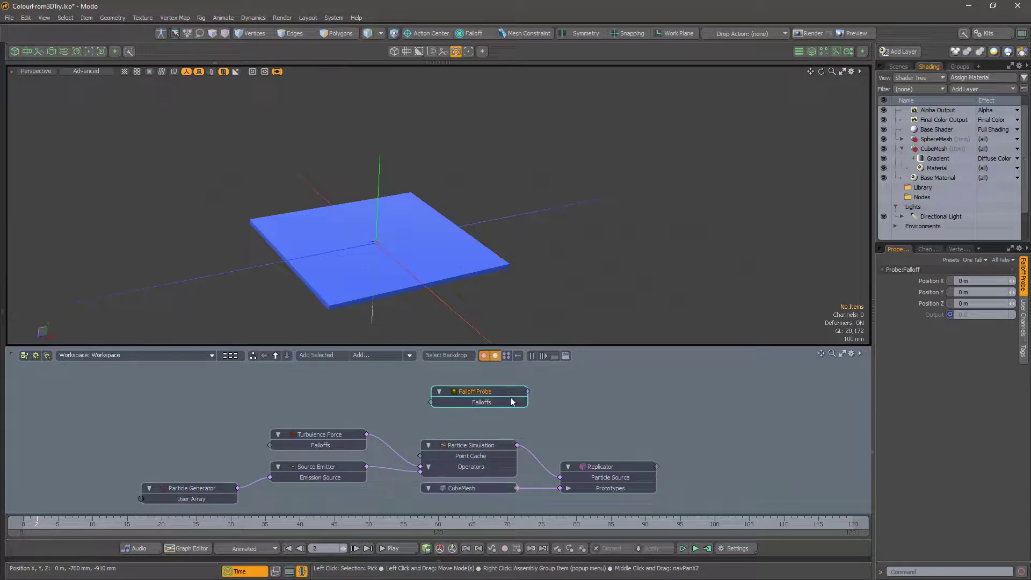
left_click_drag(914, 281, 511, 381)
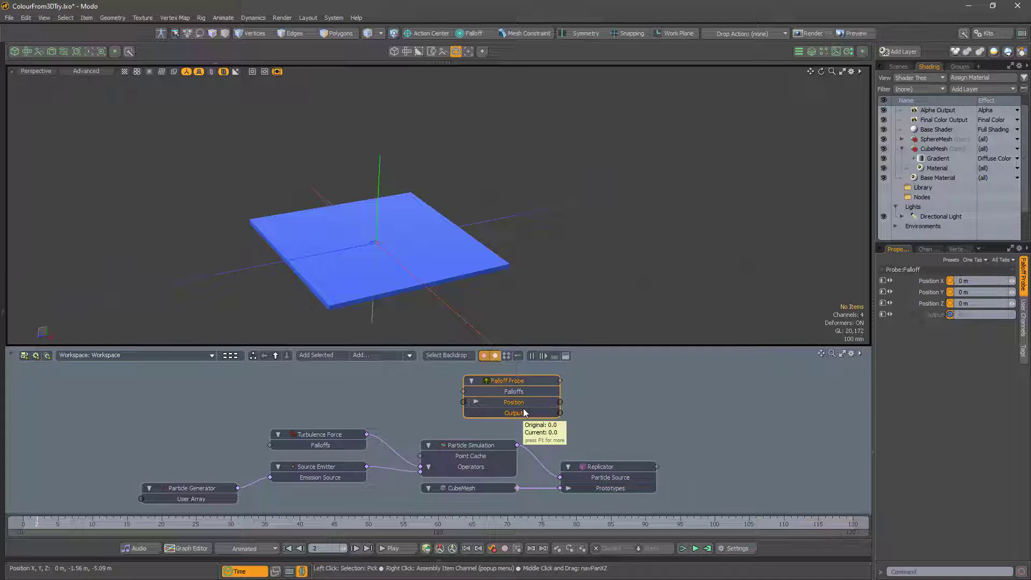
- Add a Texture Falloff node to the schematic and place it just before the Falloff Probe
left_click(368, 357)
type("tex")
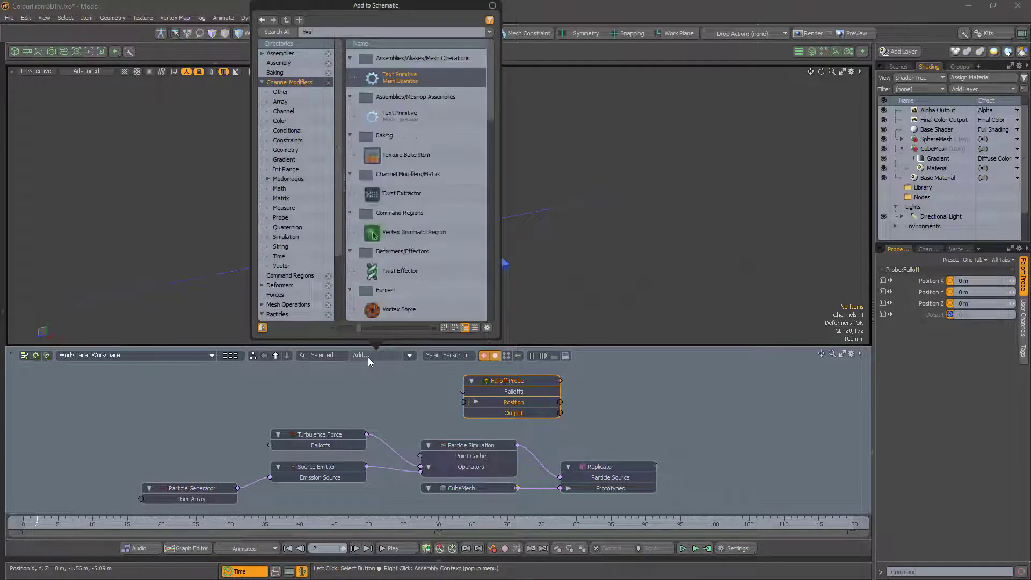
type("ture")
double_click(394, 116)
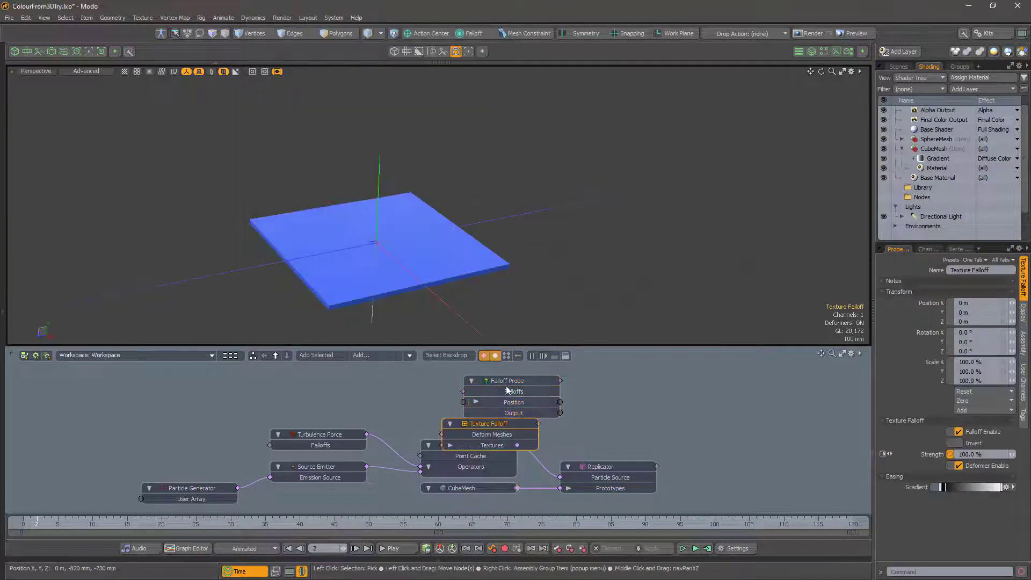
left_click_drag(489, 423, 371, 380)
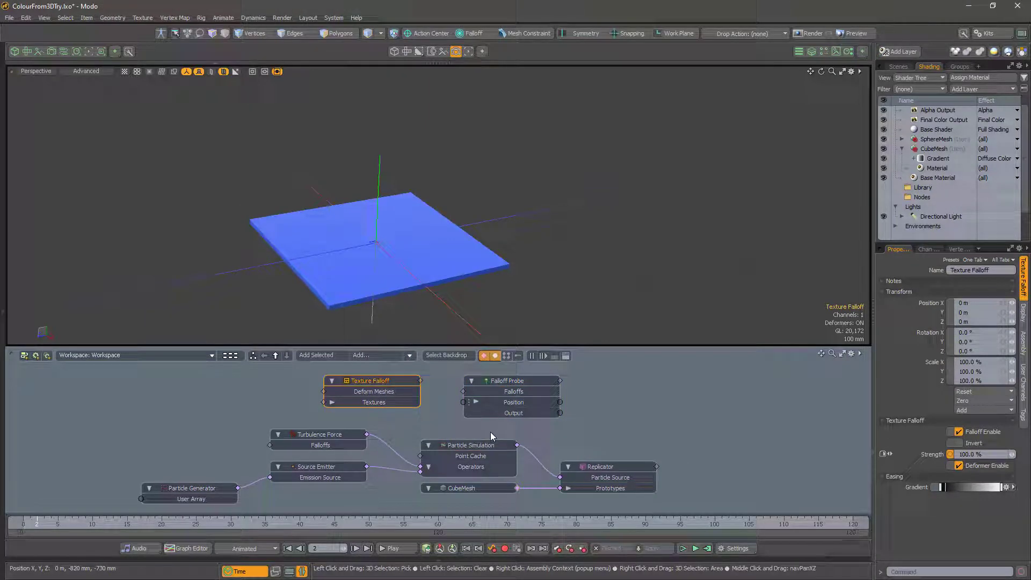
- Add a Bozo texture node to the schematic and place it just before the Texture Falloff
left_click(391, 355)
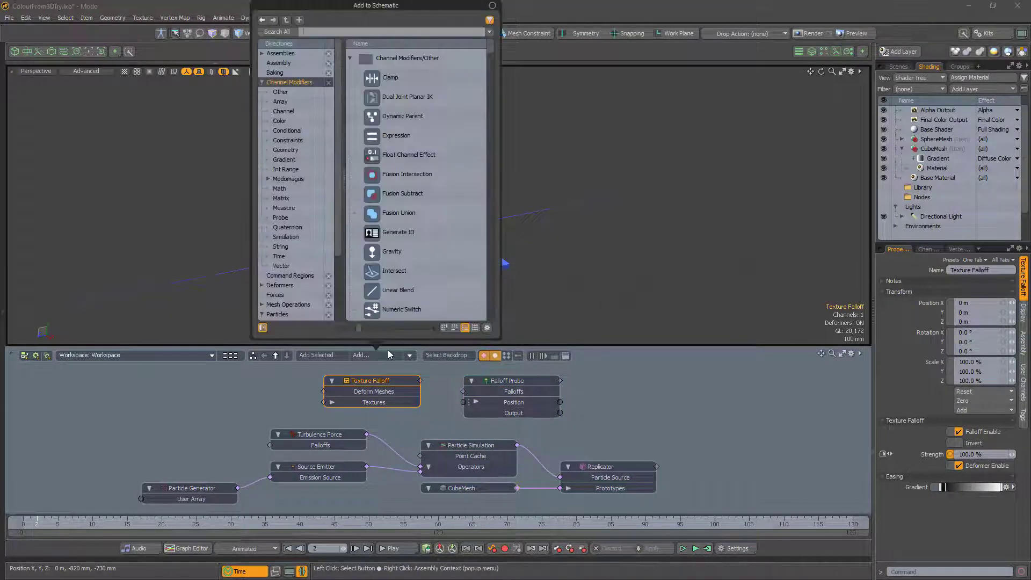
type("bozo")
key("Return")
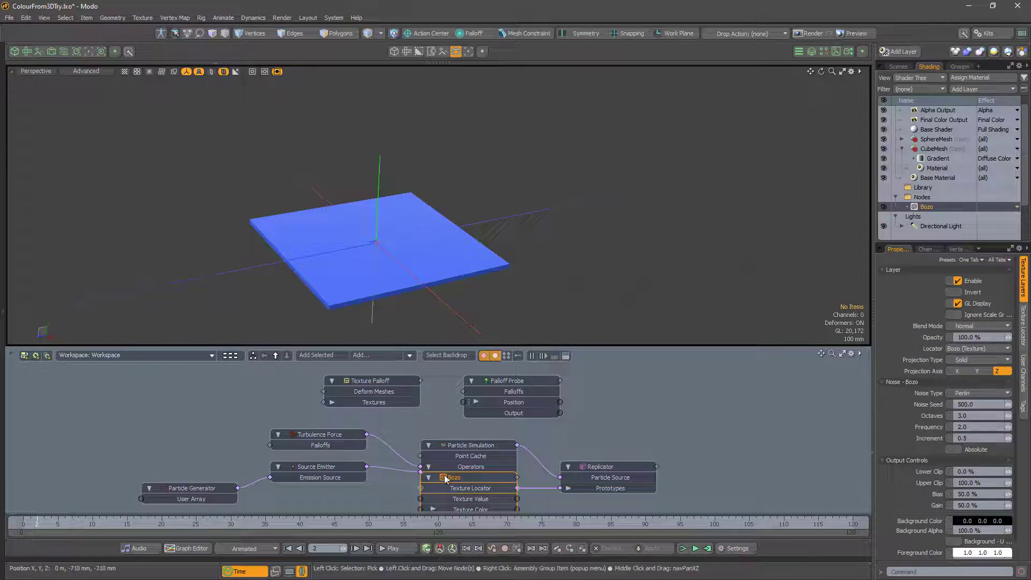
left_click_drag(450, 479, 193, 375)
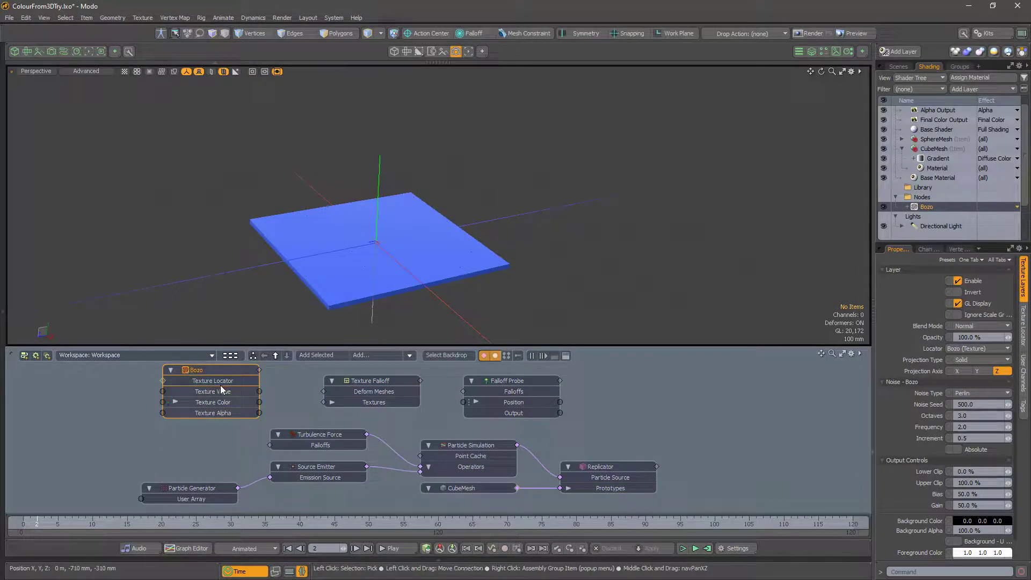
- Set the Bozo texture's Gain to 70% and connect it through Texture Falloff's Textures into the Falloff Probe's Falloffs
left_click_drag(978, 505, 937, 507)
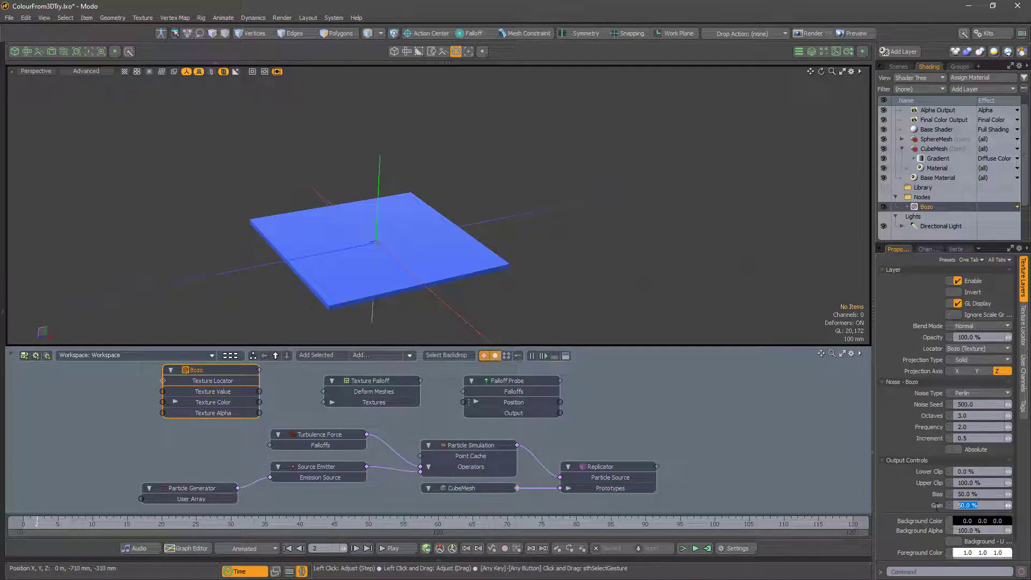
key("Tab")
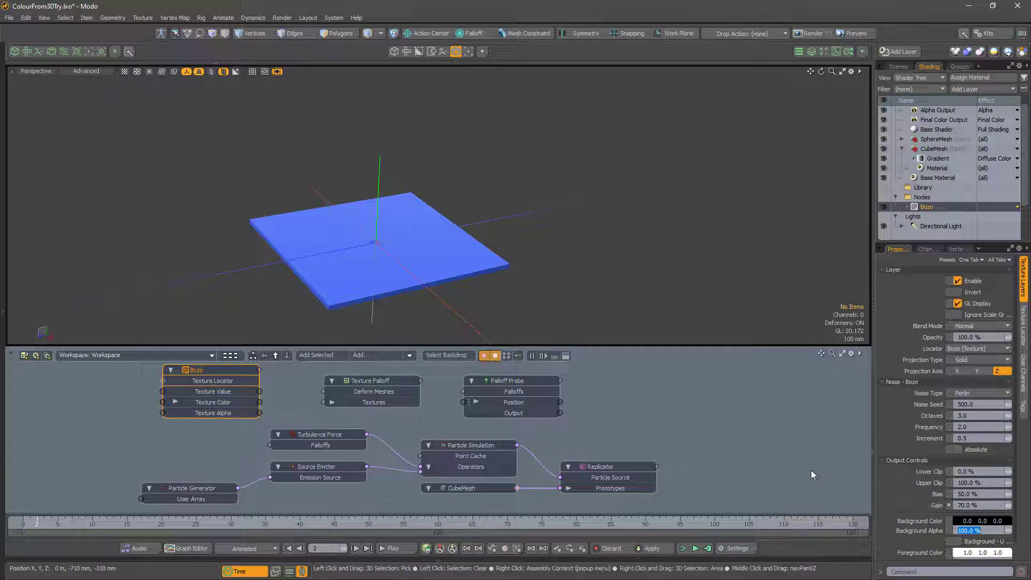
left_click_drag(260, 370, 271, 376)
left_click_drag(323, 405, 323, 403)
left_click_drag(420, 380, 465, 396)
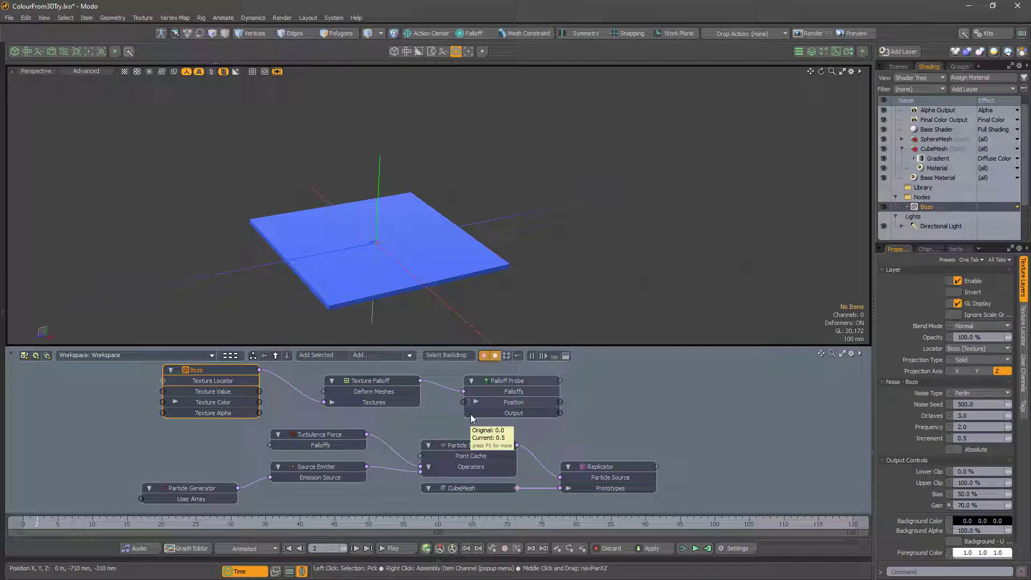
- Move Source Emitter and Turbulence Force down and add a Particle Operator above them, linked to the Particle Simulation's Operators
left_click_drag(329, 467, 329, 499)
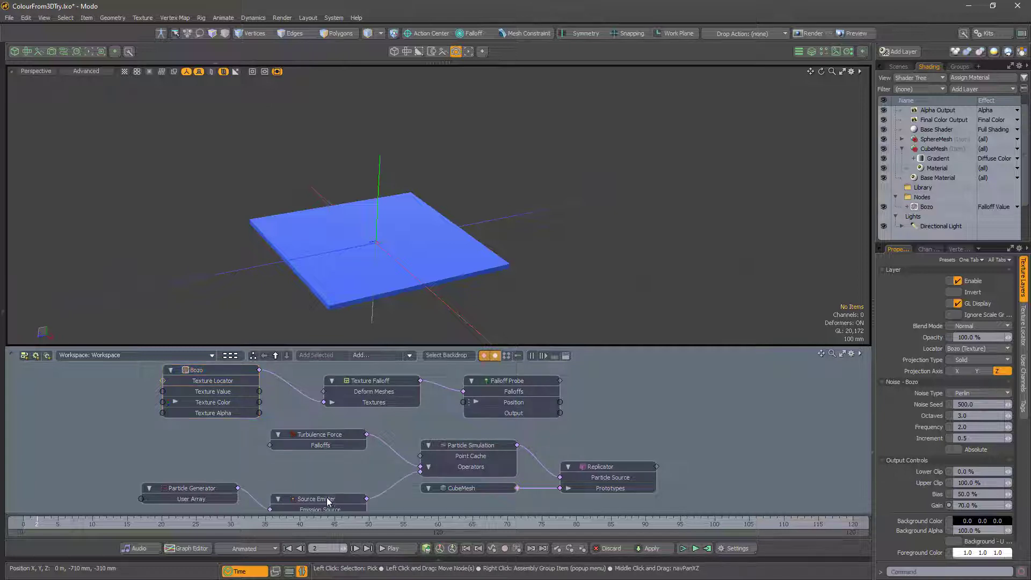
left_click_drag(329, 441, 330, 474)
left_click(371, 356)
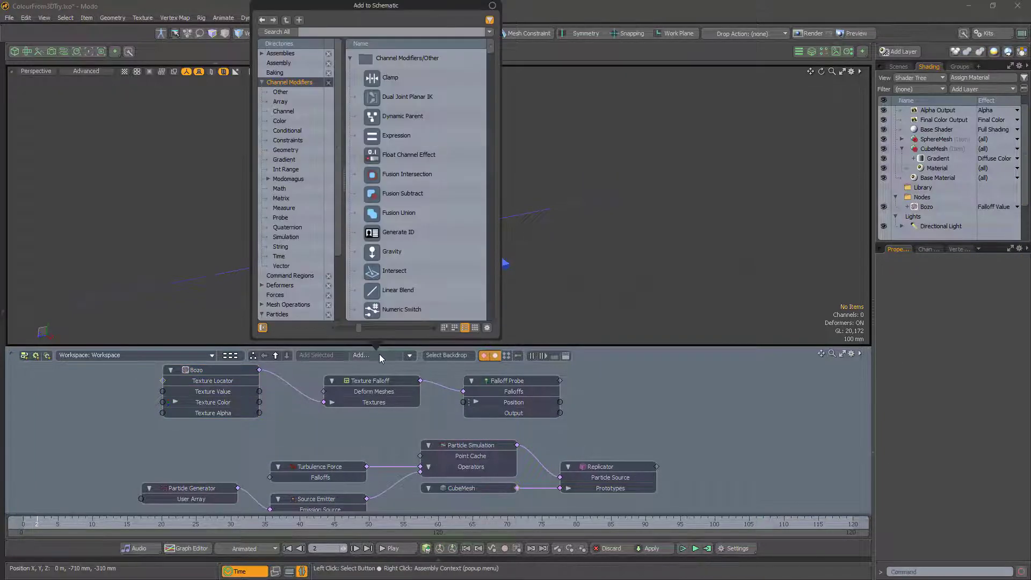
type("icle")
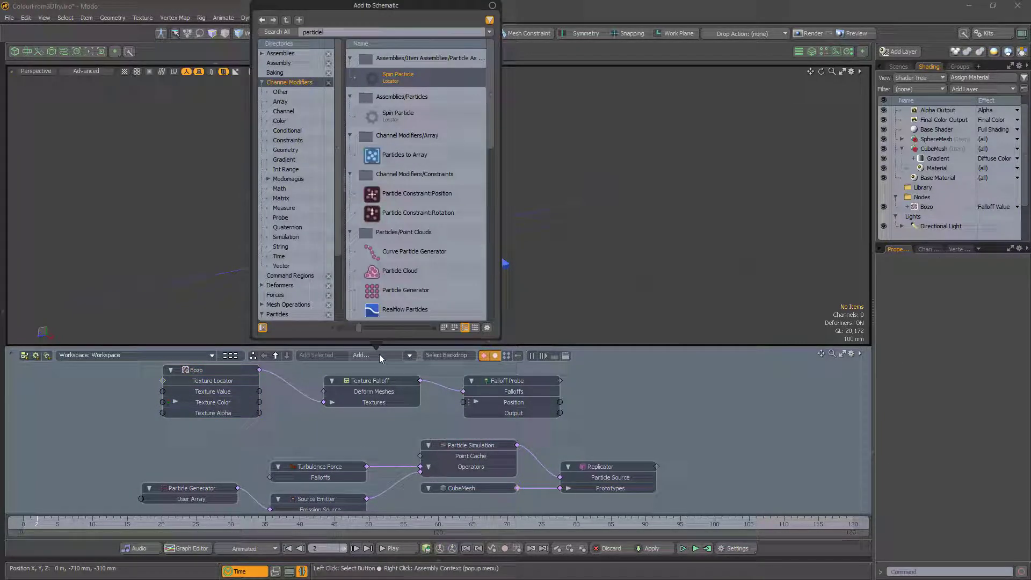
scroll(428, 275, "down", 3)
scroll(424, 267, "down", 3)
scroll(413, 254, "down", 12)
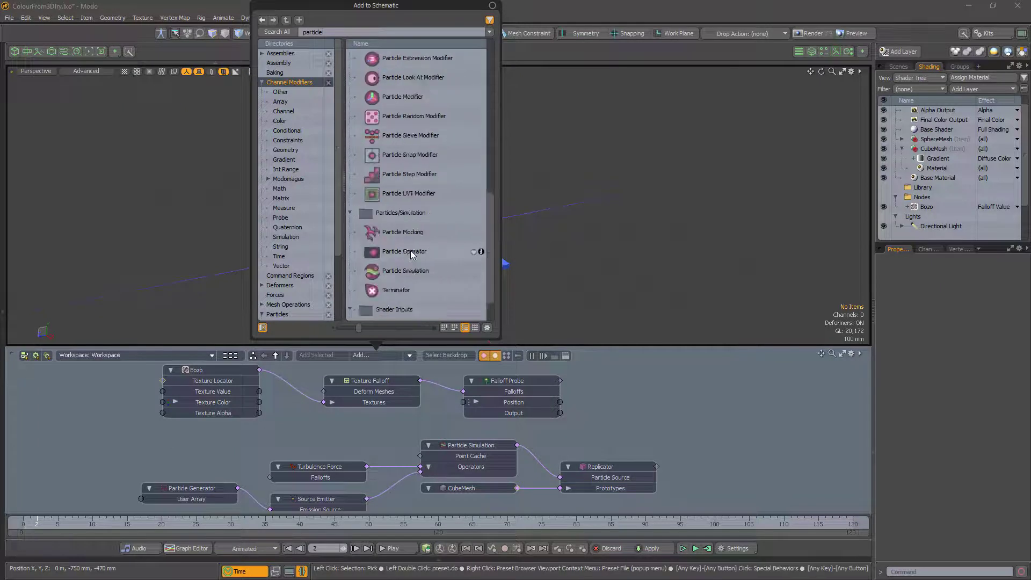
double_click(405, 233)
left_click_drag(537, 428, 337, 428)
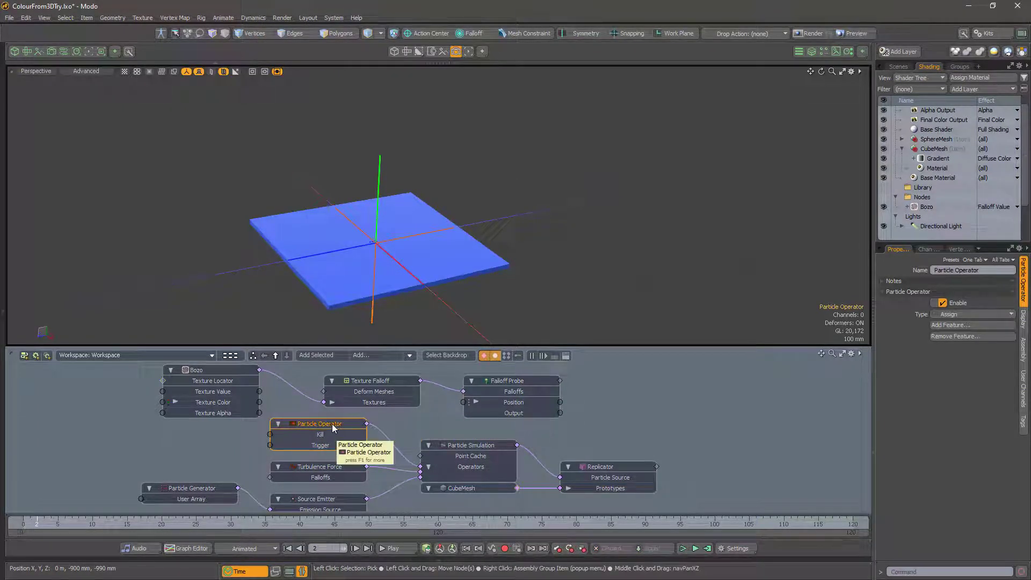
- Add the Position (Read Only) and Color particle features to the Particle Operator and enlarge the schematic area
right_click(337, 428)
mouse_move(337, 412)
left_click(430, 481)
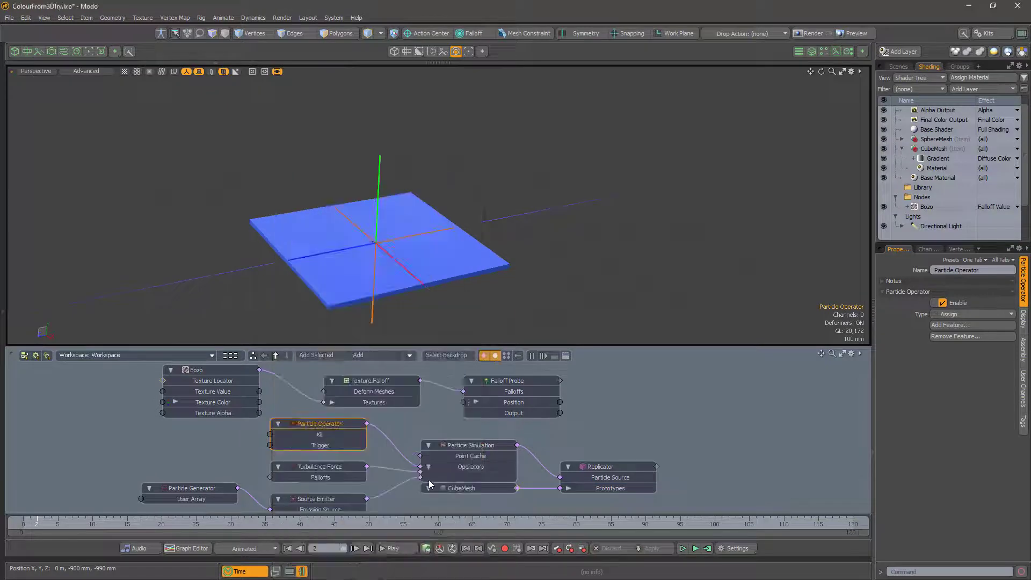
right_click(319, 426)
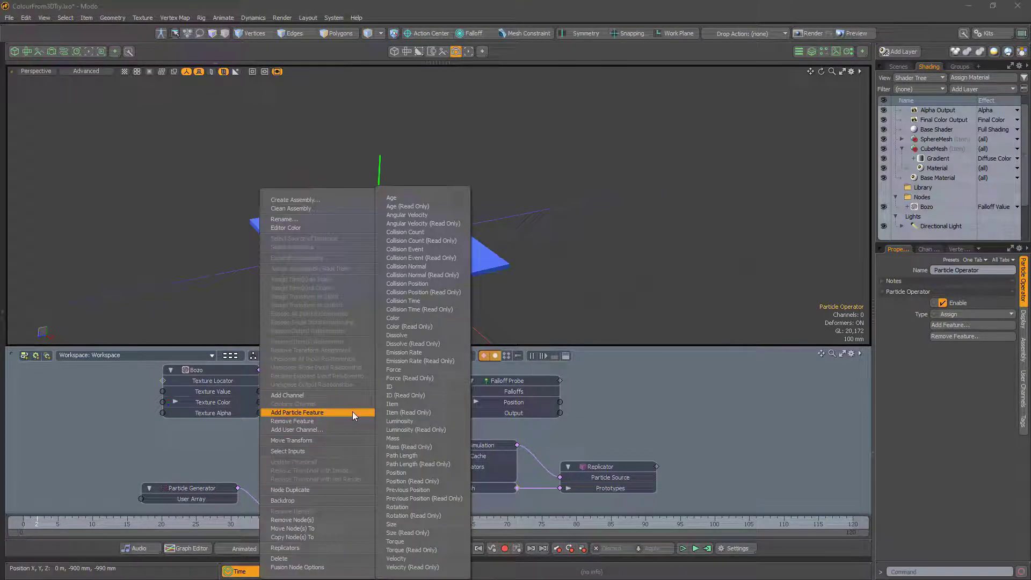
left_click(424, 318)
left_click_drag(453, 346, 453, 306)
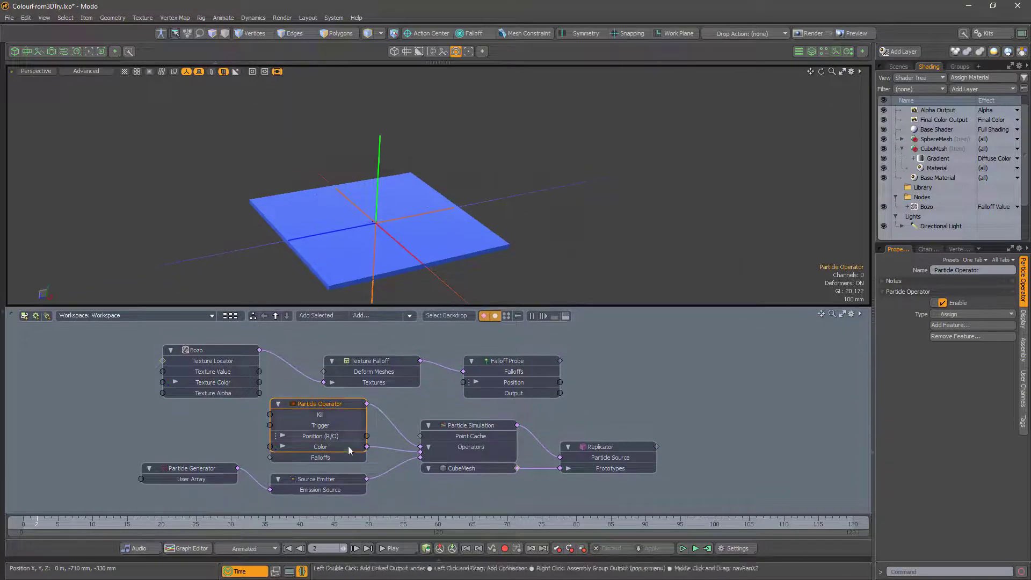
- Space out the overlapping operator nodes and connect the Particle Operator's Position (R/O) to the Falloff Probe's Position
left_click_drag(347, 478, 345, 499)
left_click_drag(349, 403, 349, 385)
left_click_drag(331, 447, 328, 469)
left_click_drag(340, 386, 465, 384)
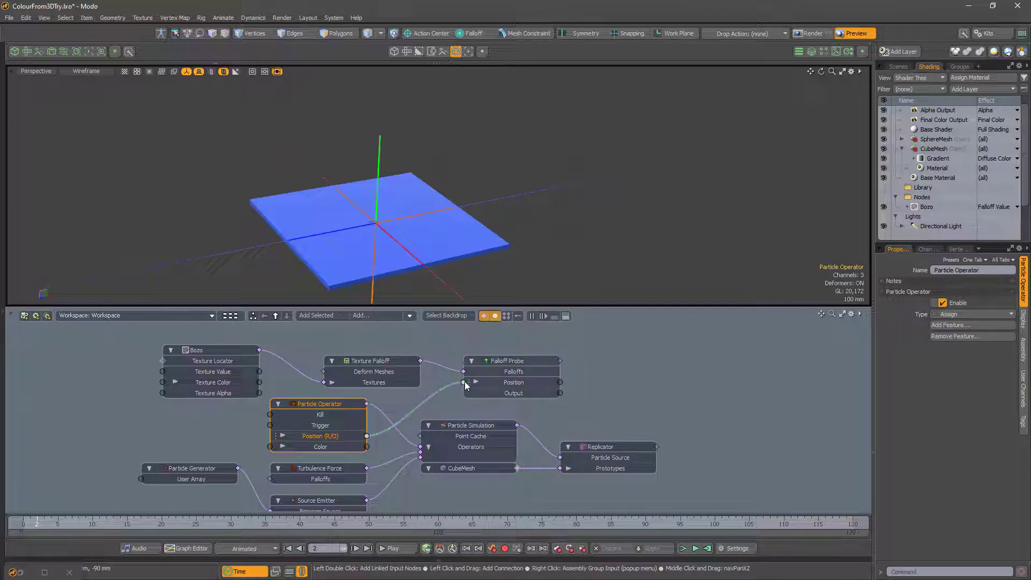
- Separate the Color channel into its own Particle Operator node, placed just after the Falloff Probe
right_click(322, 446)
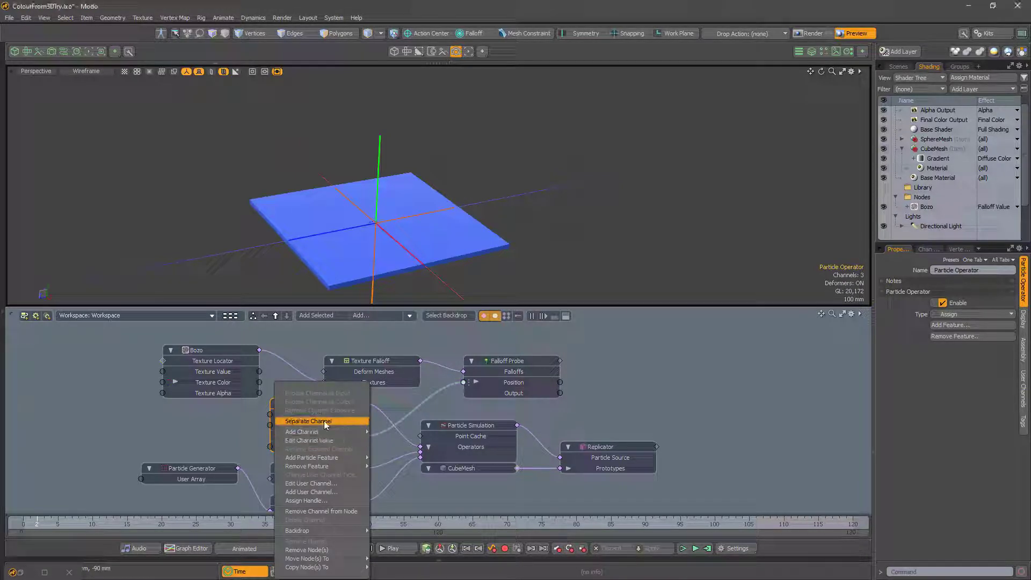
left_click(323, 440)
left_click(649, 382)
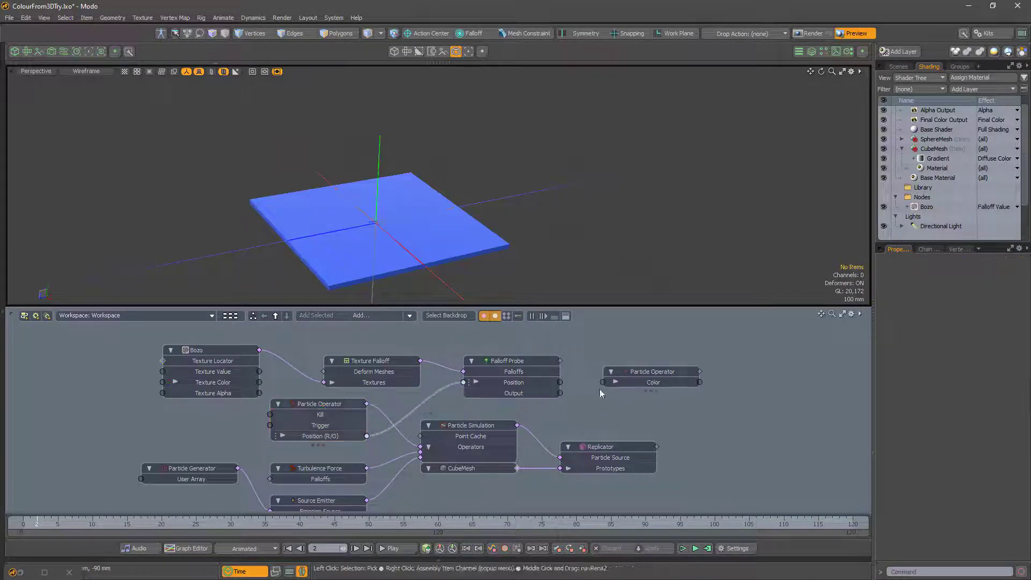
- Connect the Falloff Probe's Output to the Particle Operator's Color R and set the operator's type to New
left_click_drag(601, 385, 602, 383)
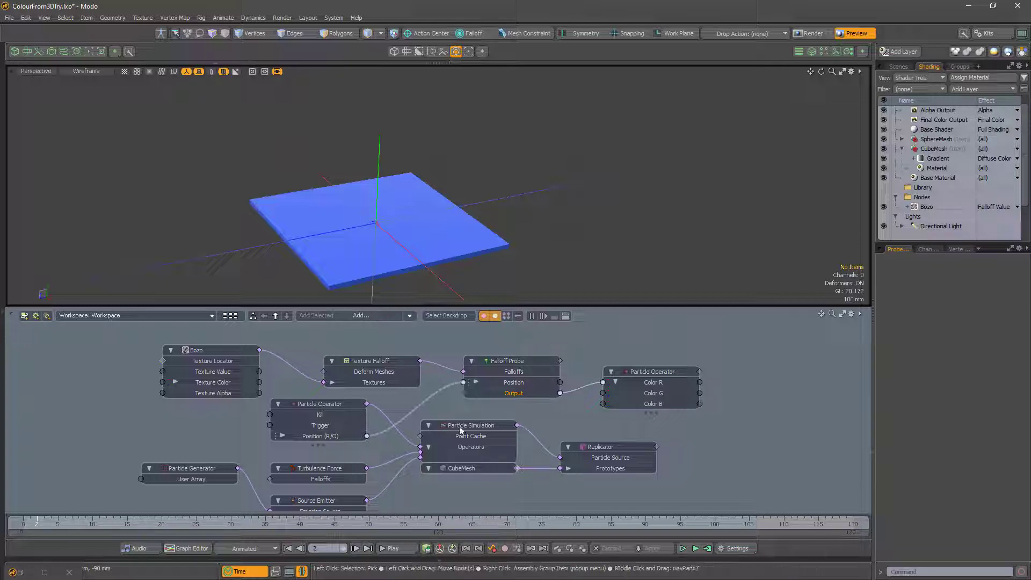
left_click(319, 424)
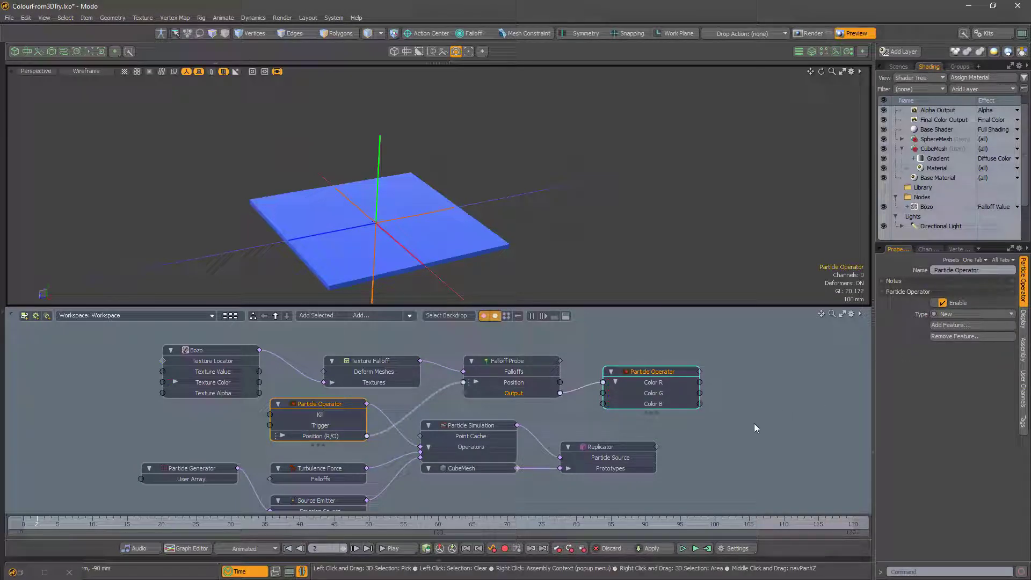
- Bring the CubeMesh Gradient into the schematic and add a Particle Sample shader input node just before it
middle_click_drag(765, 417, 443, 413)
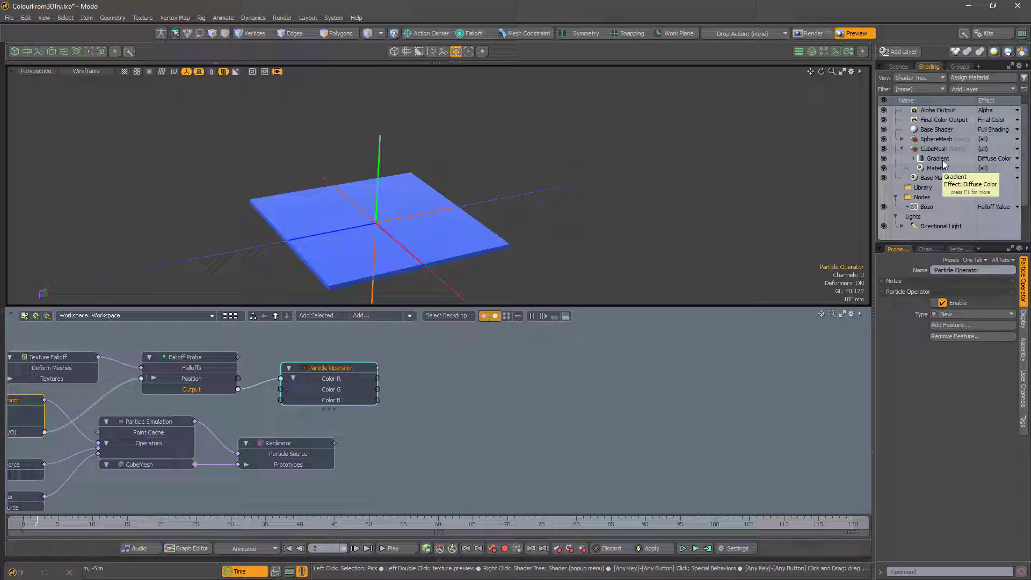
left_click_drag(944, 162, 689, 395)
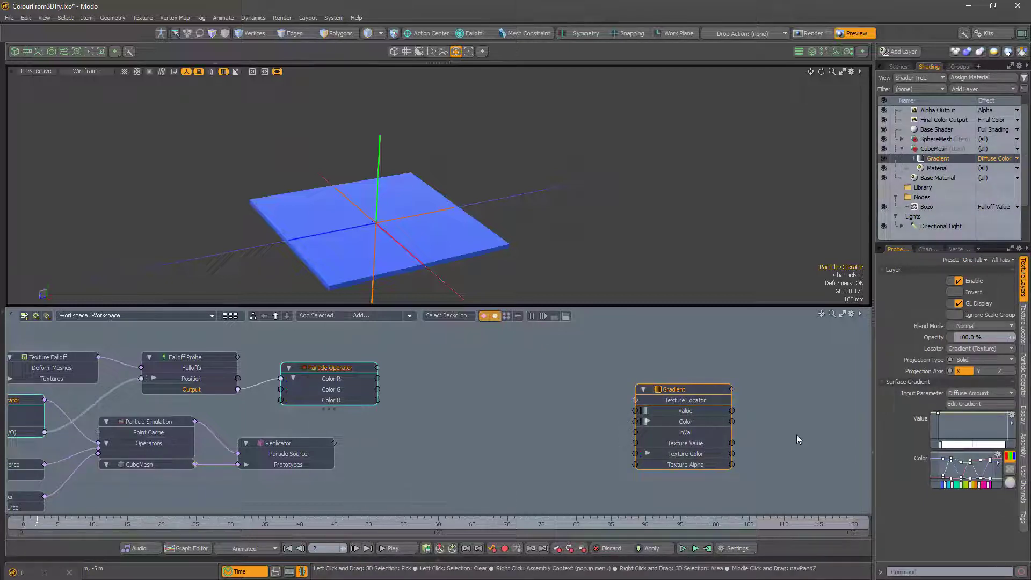
left_click(368, 314)
type("sampl")
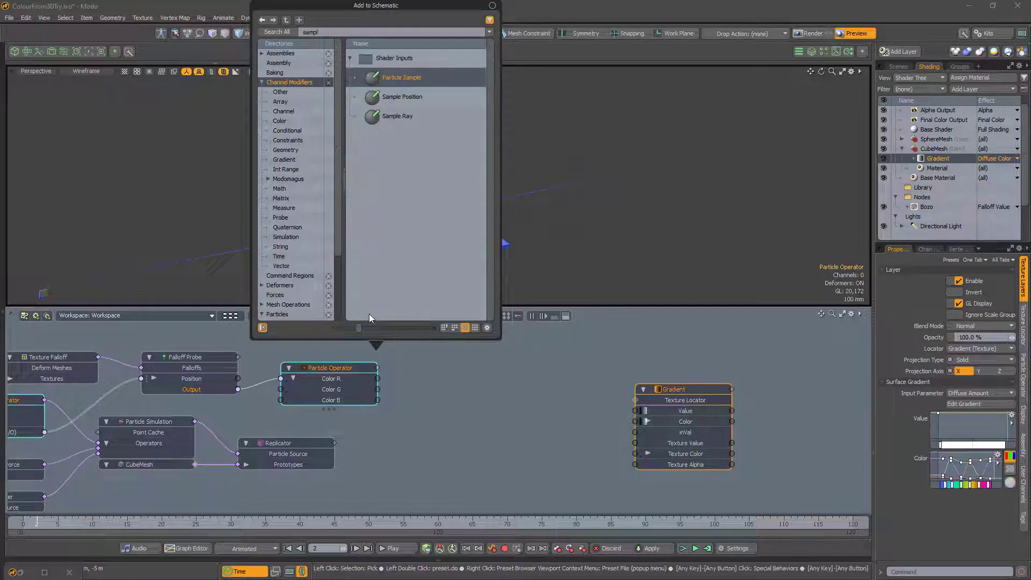
type("e")
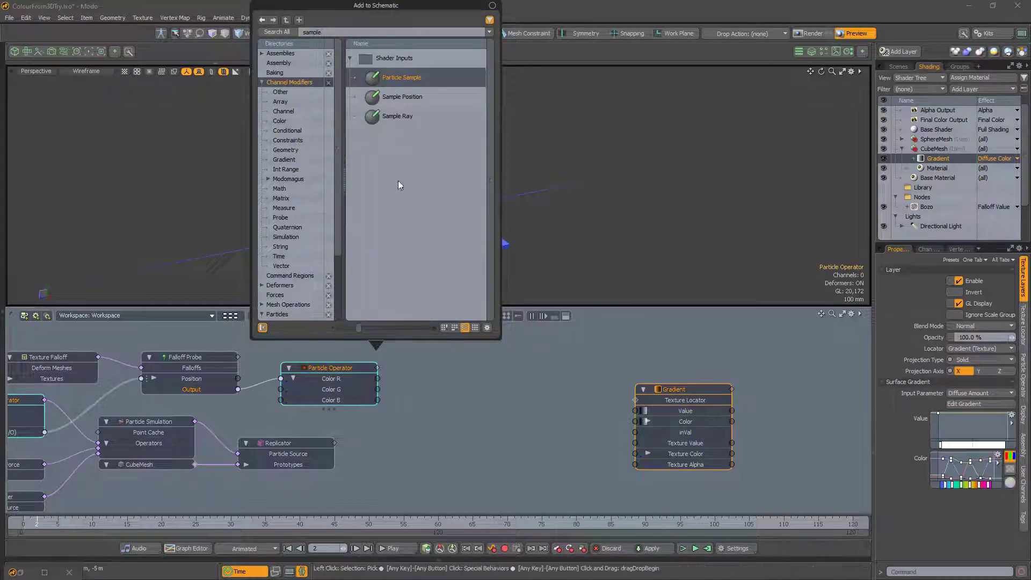
double_click(397, 81)
left_click_drag(116, 367, 500, 381)
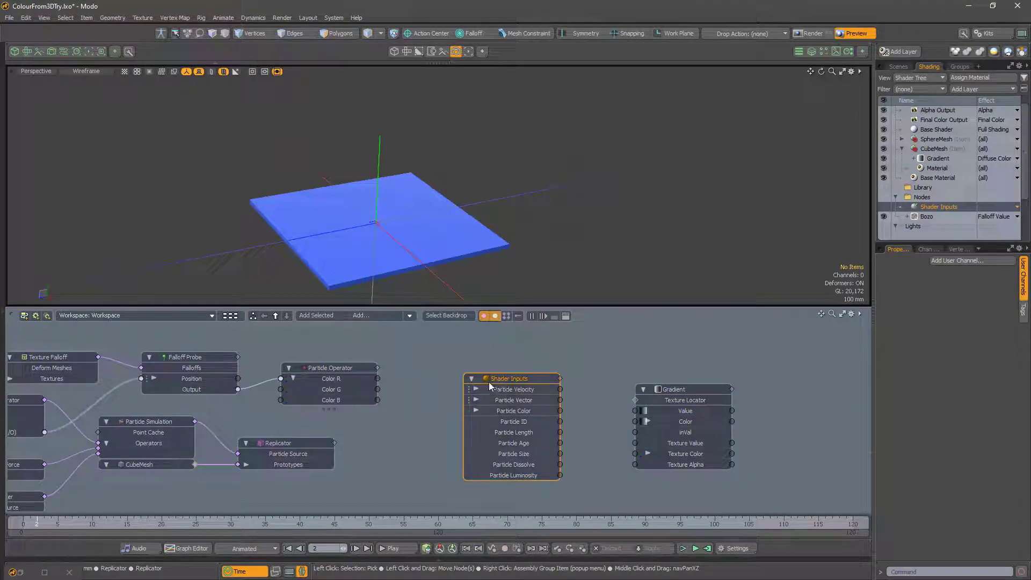
- Expand Particle Color on the Shader Inputs node and connect Particle Color R to the Gradient's inVal
left_click(481, 410)
left_click(531, 411)
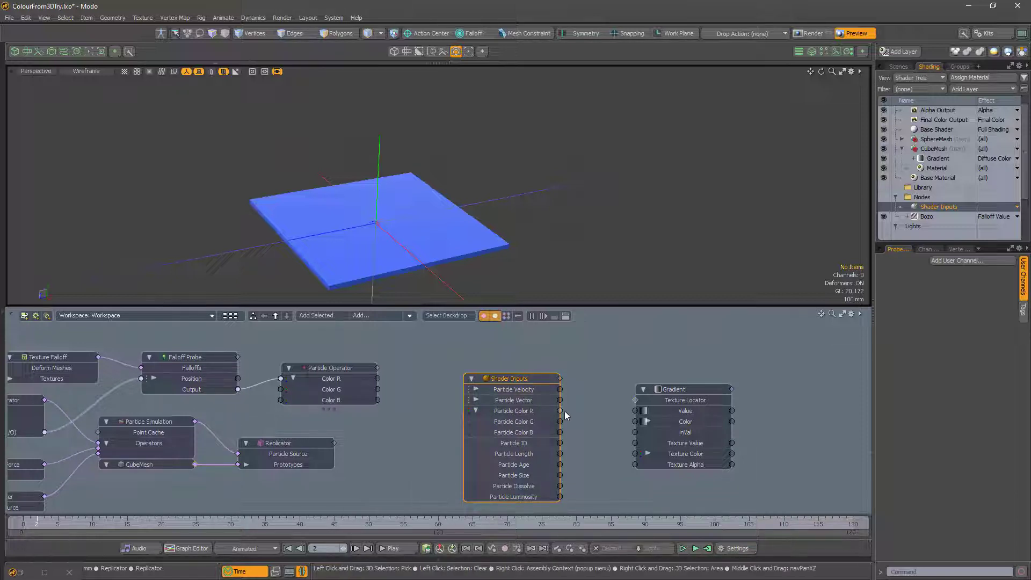
left_click_drag(610, 436, 635, 433)
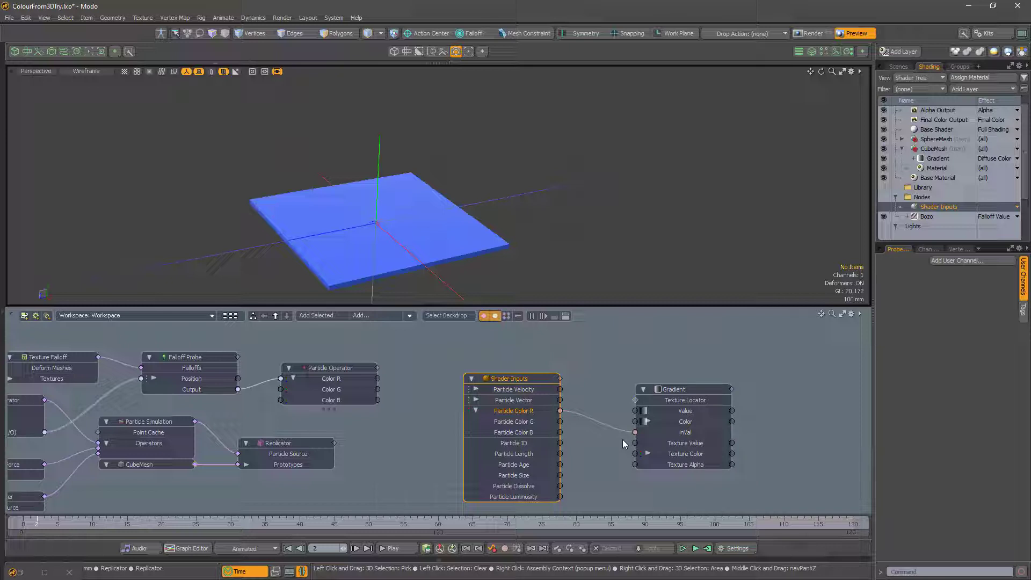
- Recalculate the particle simulation and open the render Preview window
left_click(707, 549)
left_click(564, 302)
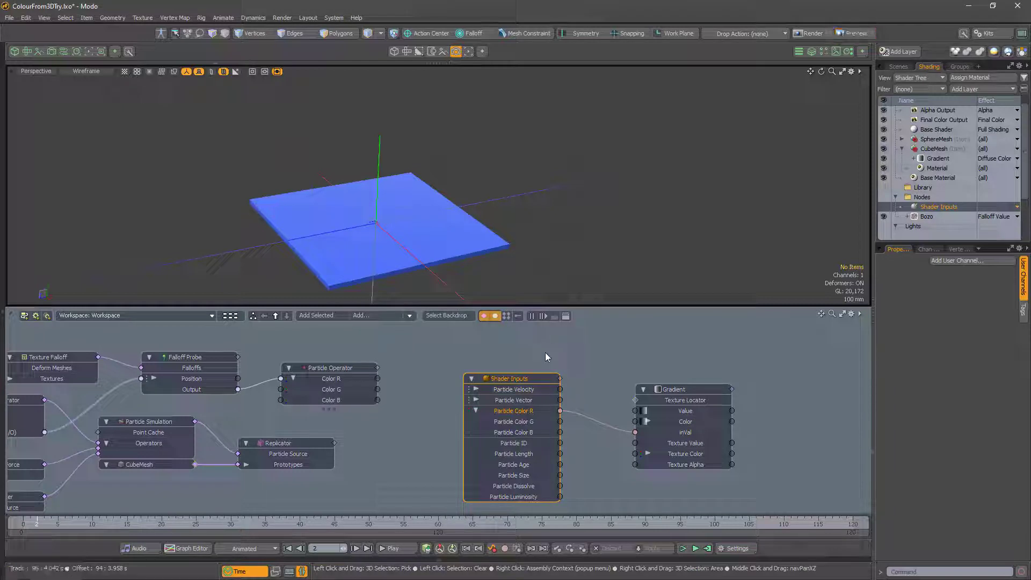
left_click(519, 352)
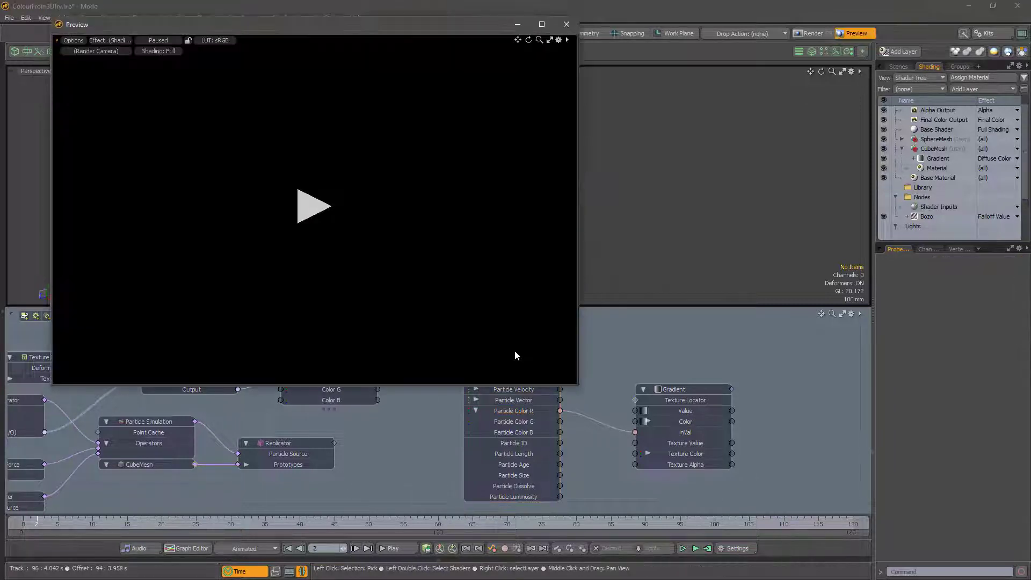
- Inspect the coloured particles in the render preview at frames 57, 73 and 87
left_click_drag(37, 526, 417, 524)
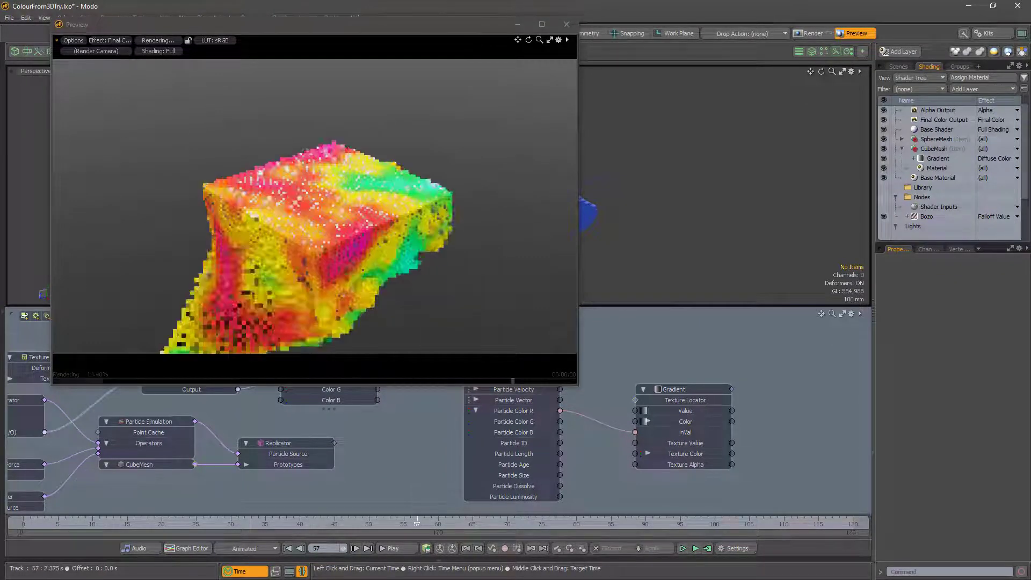
left_click(528, 522)
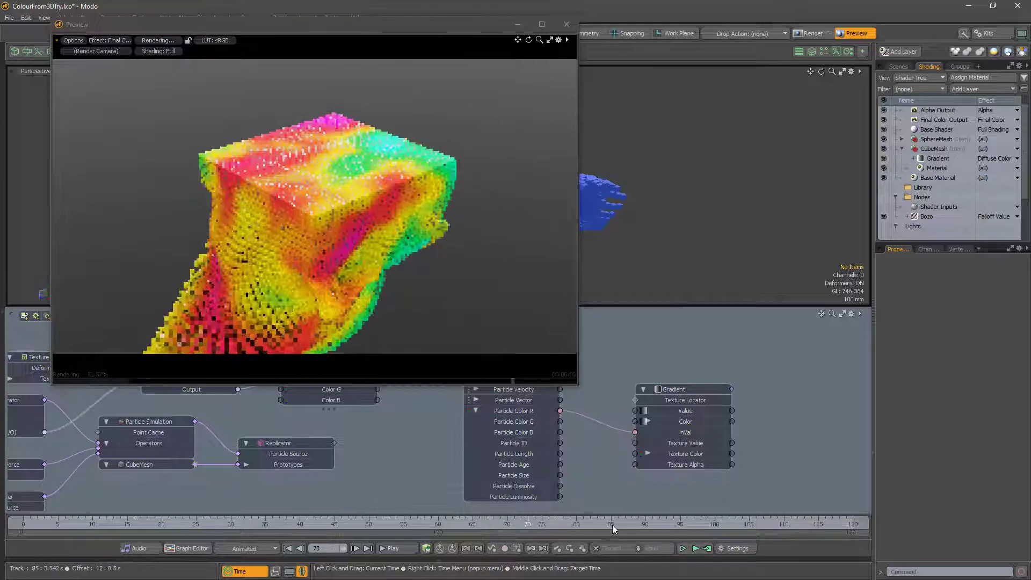
left_click(622, 522)
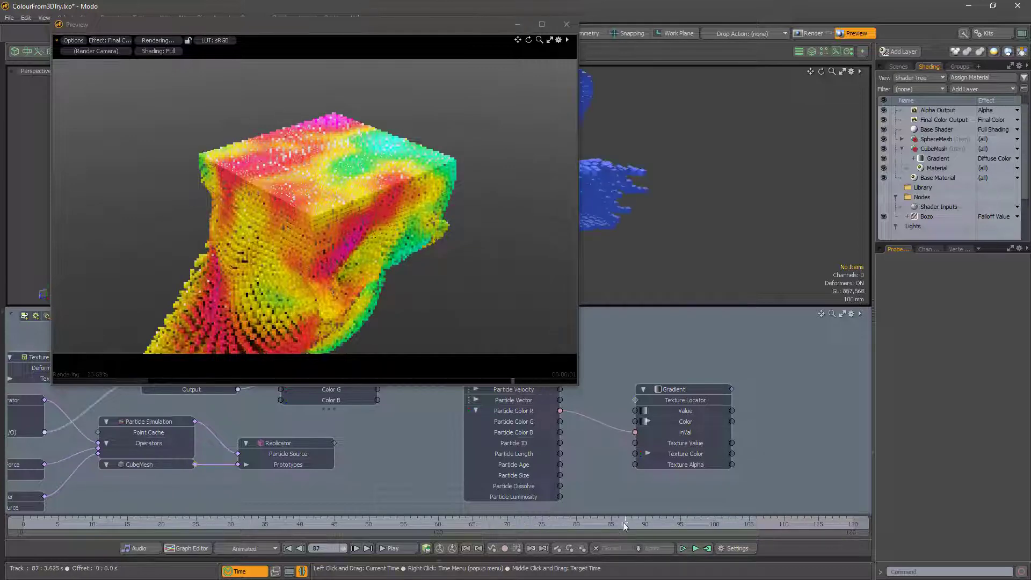